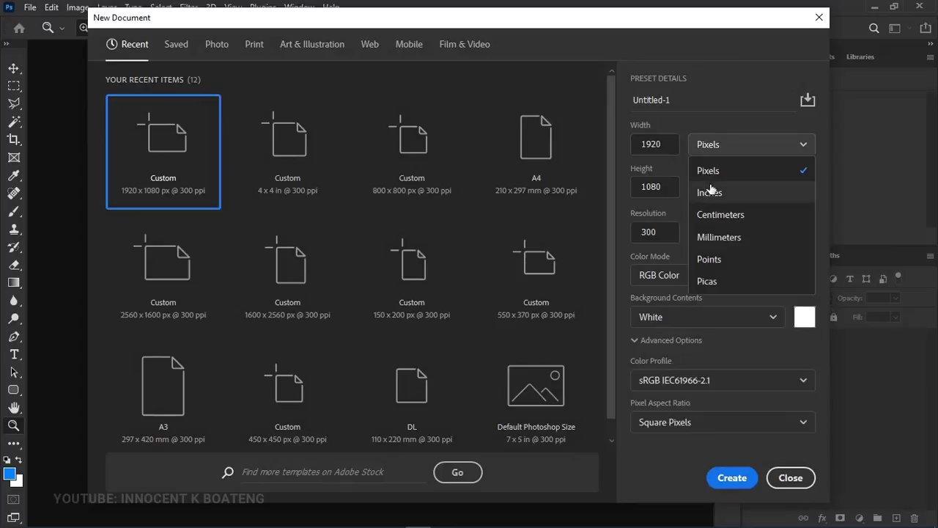
# Step: Switch units to inches and create a 4 × 4 in, 300 ppi white document (1200 × 1200 px)
pyautogui.click(710, 192)
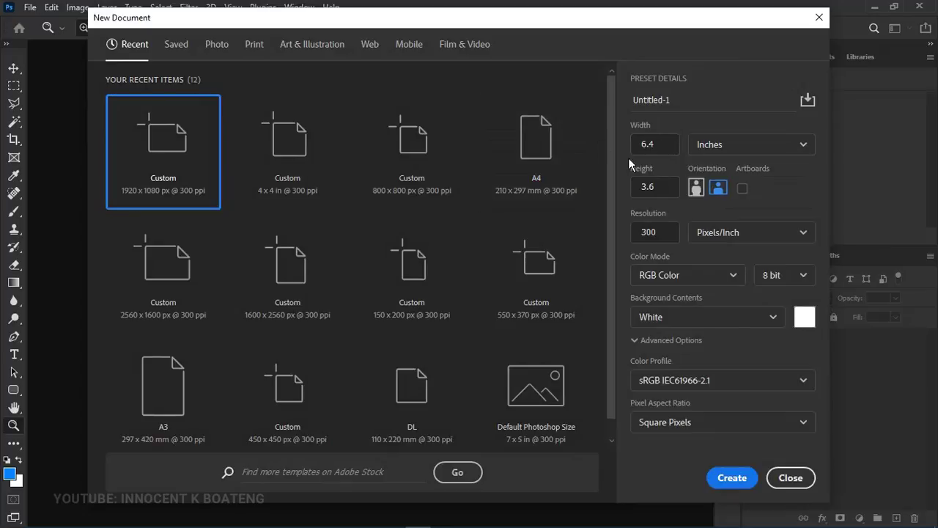
pyautogui.click(648, 144)
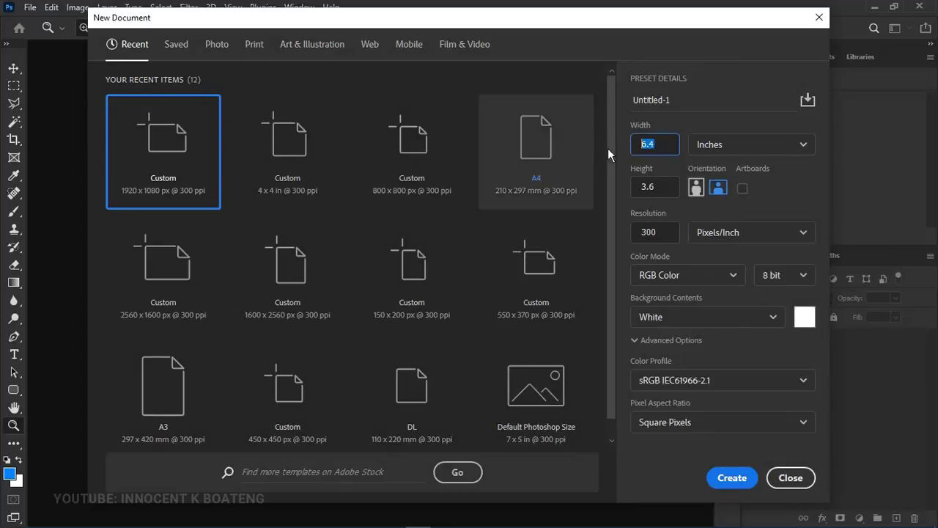
pyautogui.click(632, 186)
pyautogui.write('4')
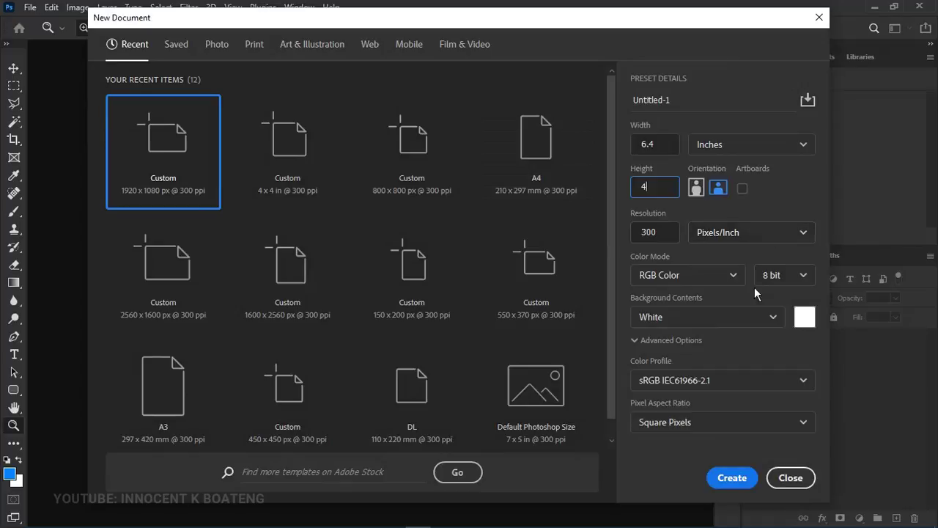
pyautogui.click(676, 151)
pyautogui.write('4')
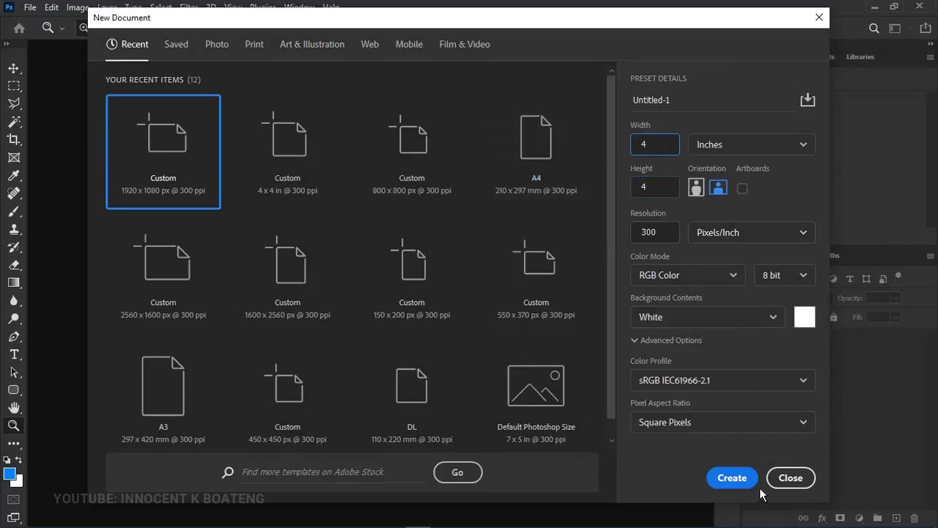
pyautogui.click(733, 477)
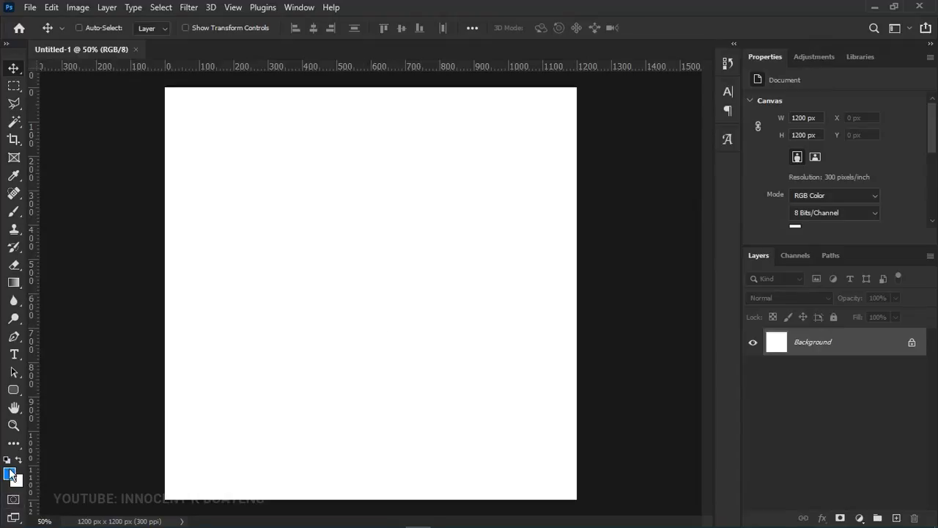
# Step: Fill the white canvas blue with the Paint Bucket and duplicate it into Layer 1
pyautogui.click(14, 282)
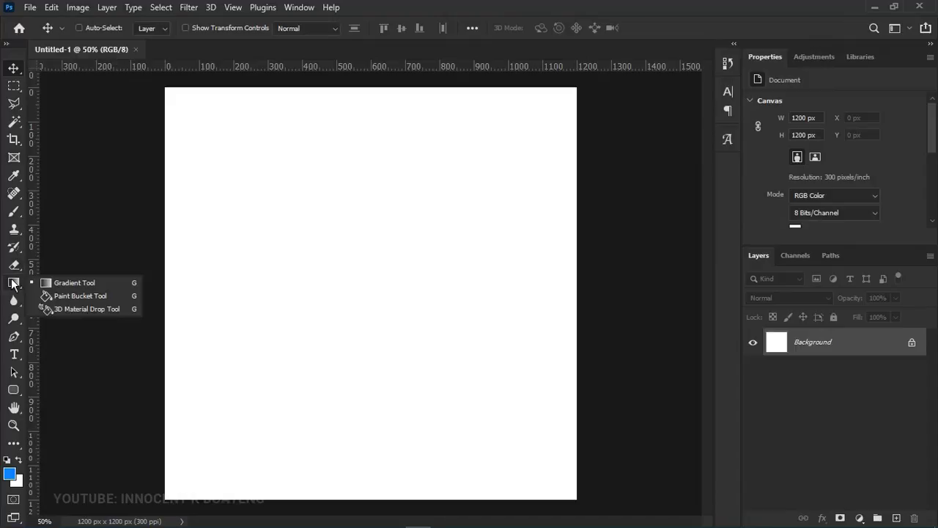
pyautogui.click(66, 297)
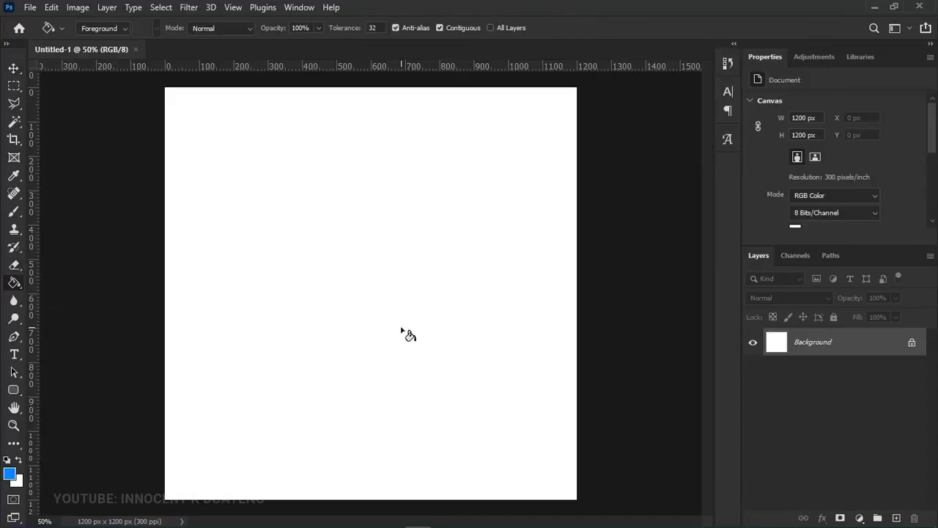
pyautogui.click(389, 265)
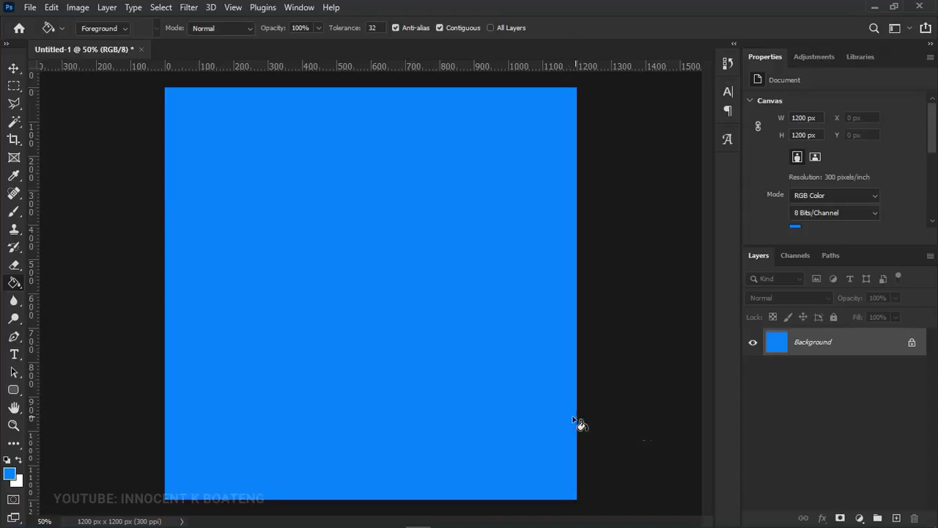
pyautogui.hotkey('ctrl', 'j')
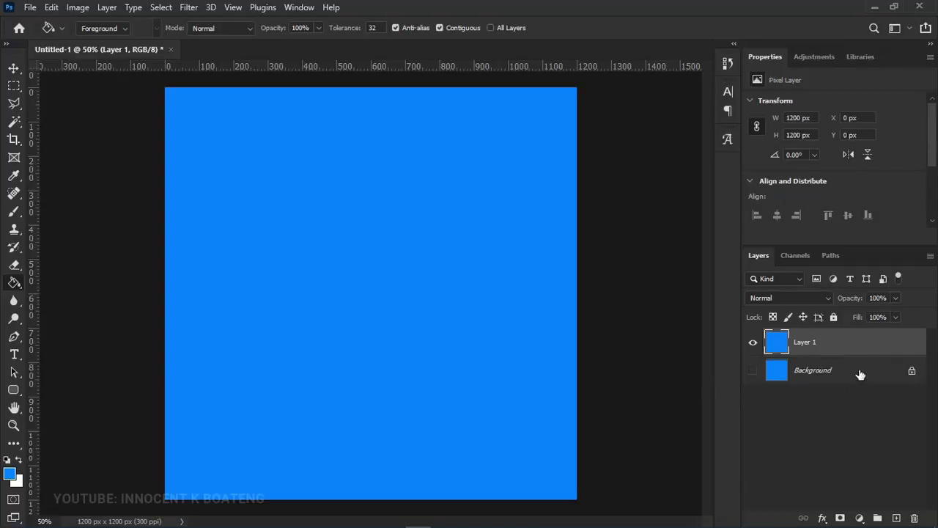
# Step: Marquee a roughly 330 × 348 px square in the canvas's top-right corner, redrawing it once
pyautogui.click(14, 86)
pyautogui.click(61, 86)
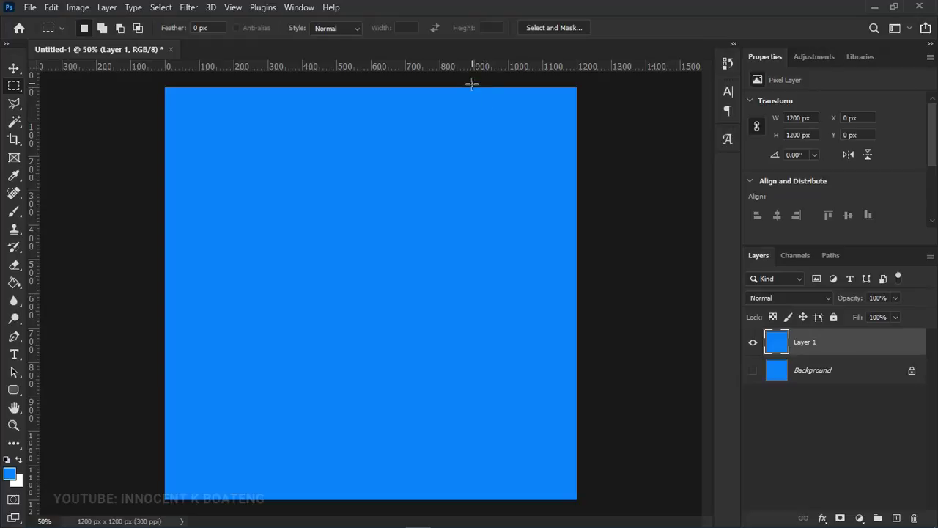
pyautogui.moveTo(457, 87); pyautogui.dragTo(584, 235)
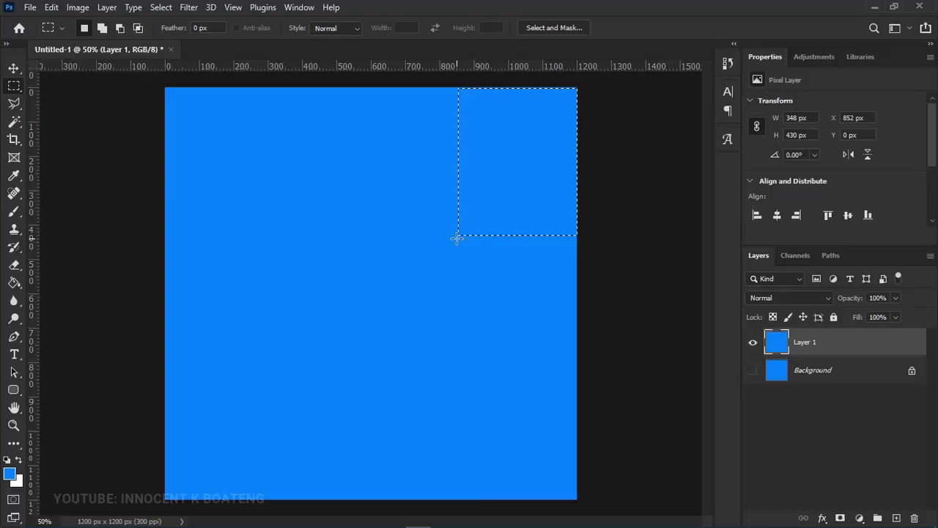
pyautogui.hotkey('ctrl', 'd')
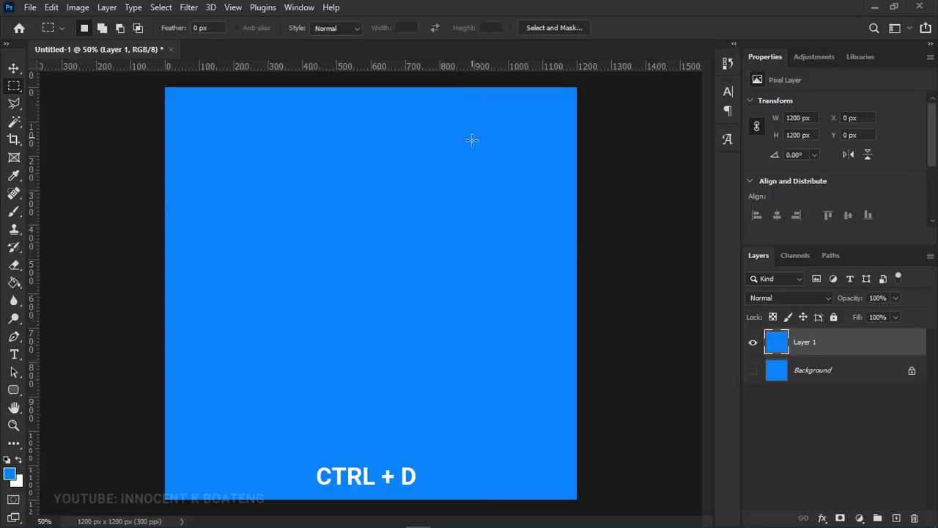
pyautogui.moveTo(463, 88); pyautogui.dragTo(582, 207)
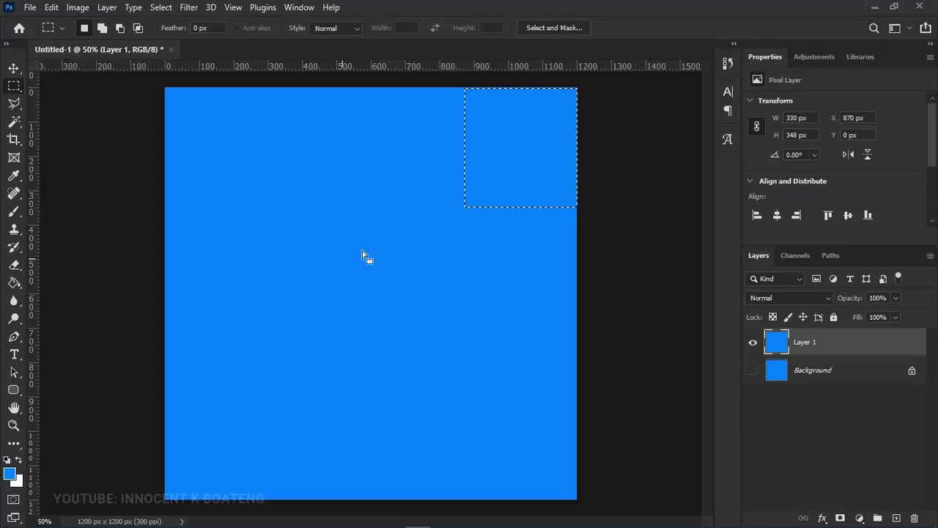
pyautogui.click(14, 282)
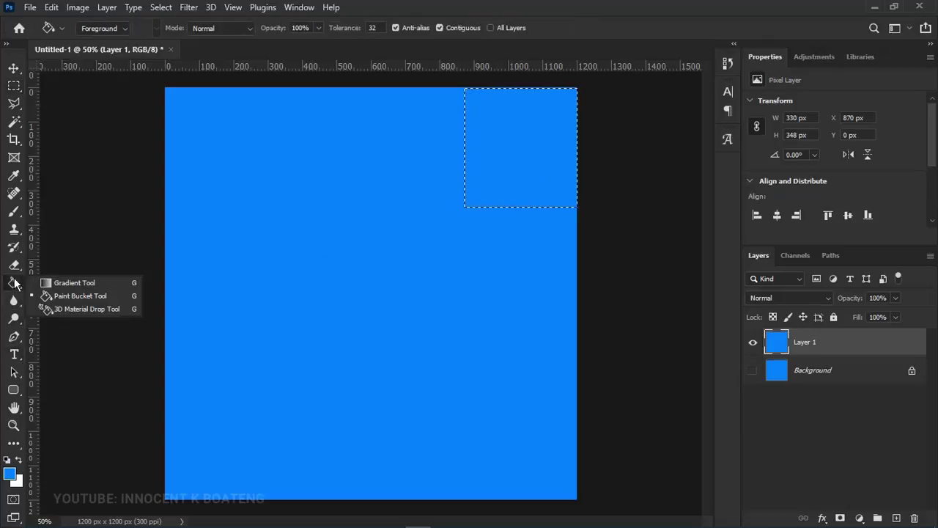
# Step: In the Gradient Tool's editor, try a custom darker blue colour for the black starting stop
pyautogui.click(72, 283)
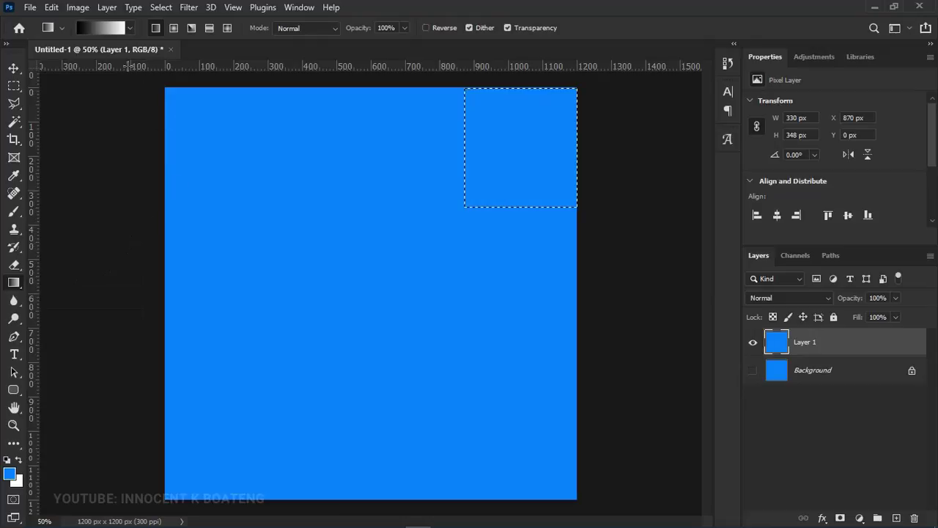
pyautogui.click(109, 28)
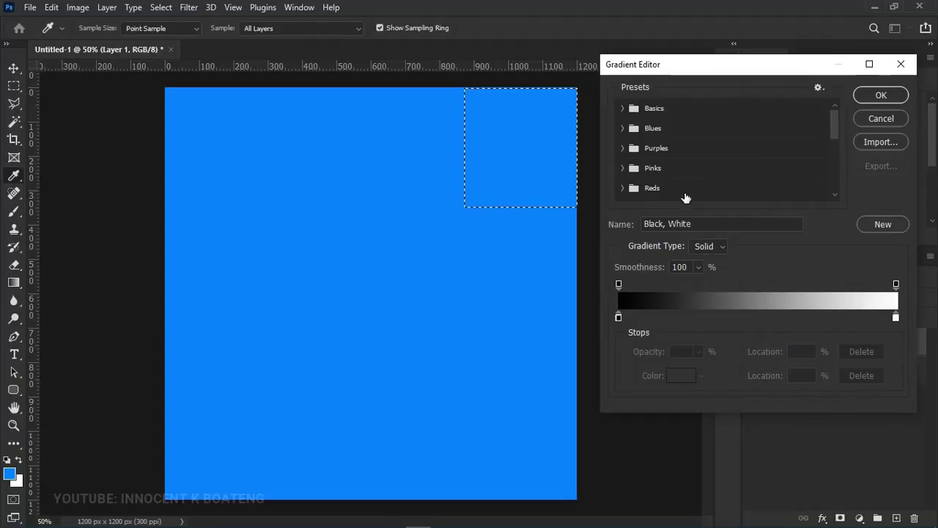
pyautogui.click(632, 110)
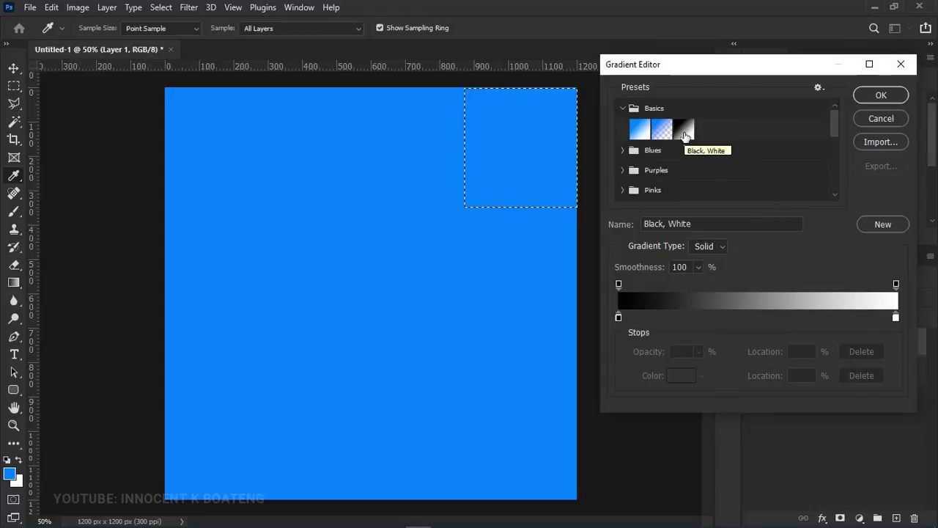
pyautogui.click(619, 318)
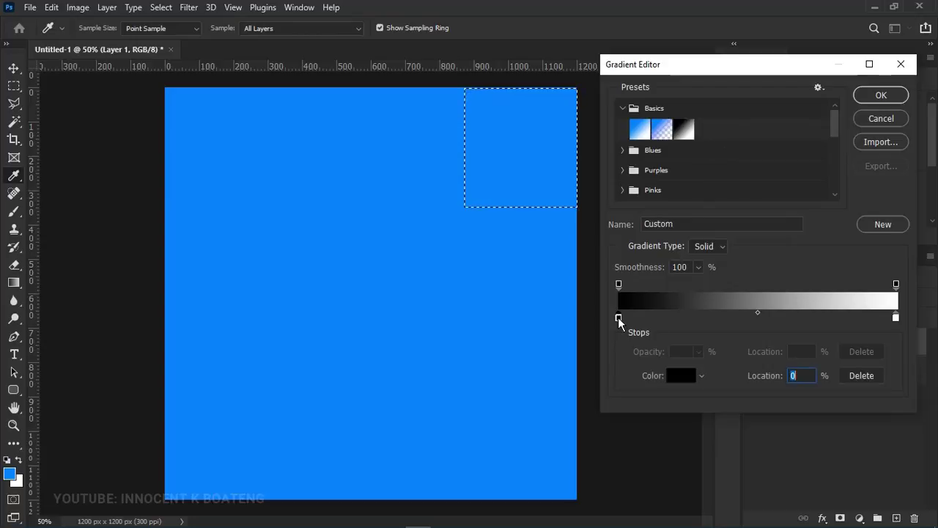
pyautogui.click(681, 375)
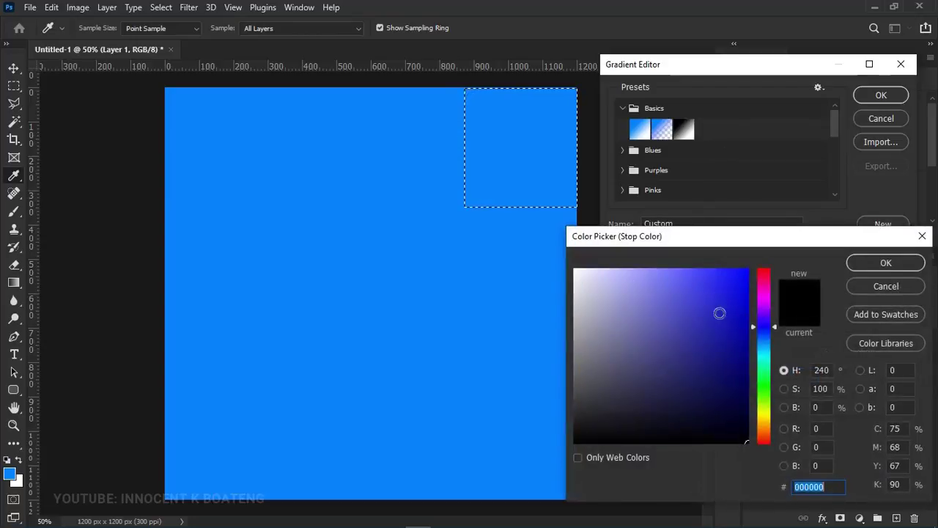
pyautogui.click(714, 344)
pyautogui.click(605, 331)
pyautogui.click(641, 362)
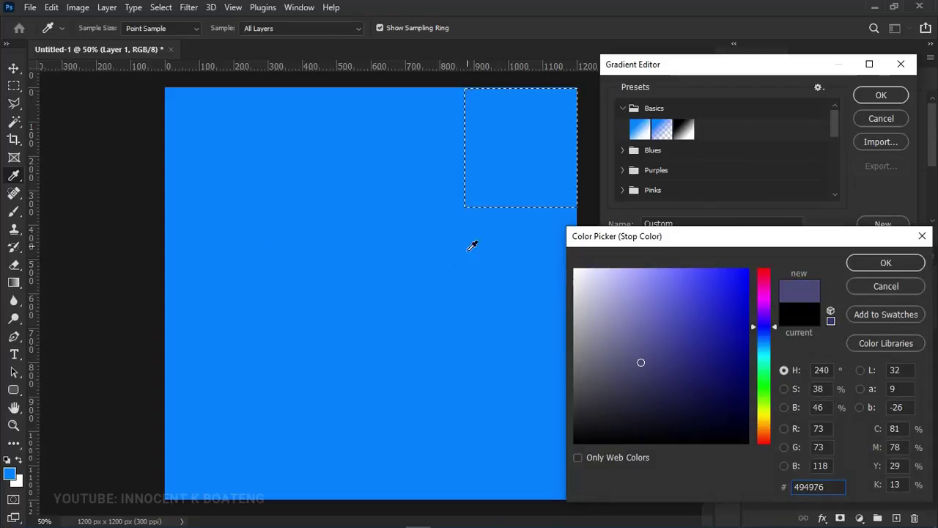
pyautogui.click(406, 225)
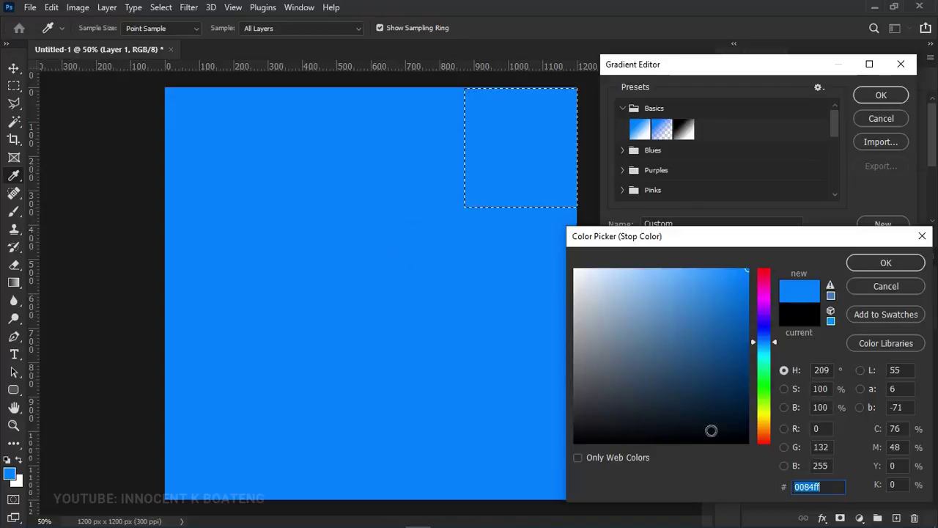
pyautogui.click(744, 365)
pyautogui.moveTo(744, 366); pyautogui.dragTo(745, 376)
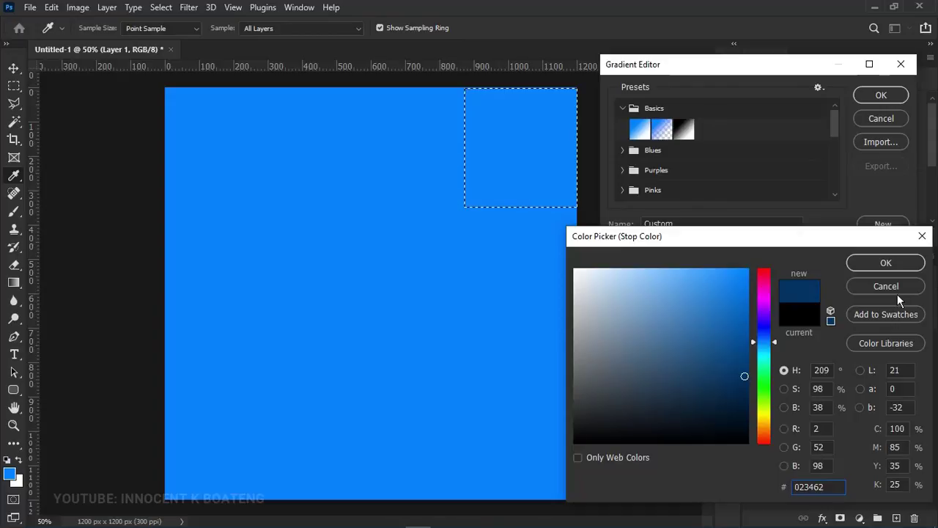
# Step: Discard the custom stop colour and load the Black, White gradient preset
pyautogui.click(886, 285)
pyautogui.click(682, 130)
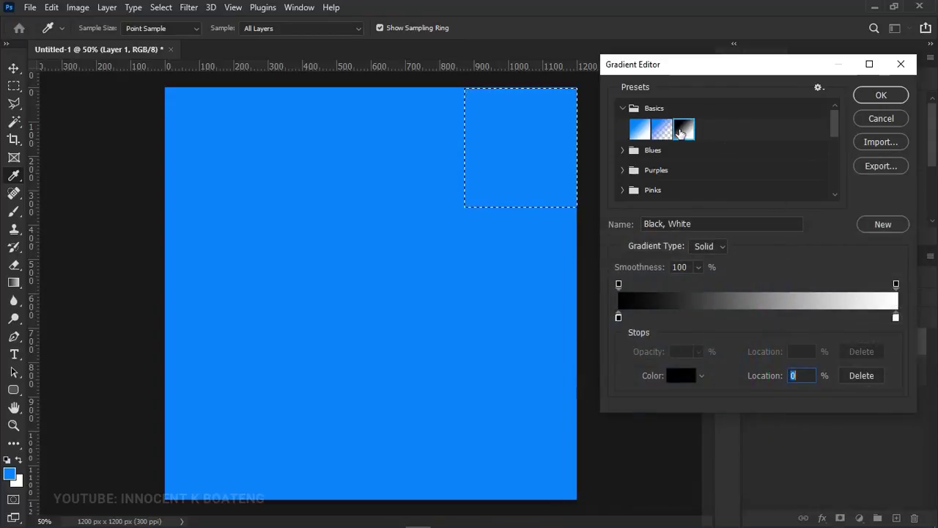
pyautogui.click(881, 95)
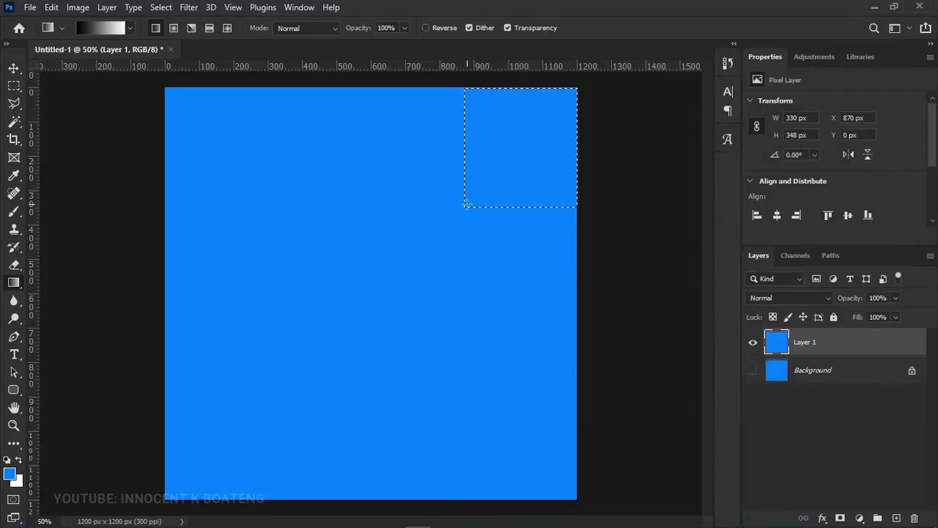
# Step: Drag a diagonal black-to-white gradient across the top-right square, redoing it twice, then deselect
pyautogui.moveTo(467, 204); pyautogui.dragTo(474, 194)
pyautogui.moveTo(577, 84); pyautogui.dragTo(577, 84)
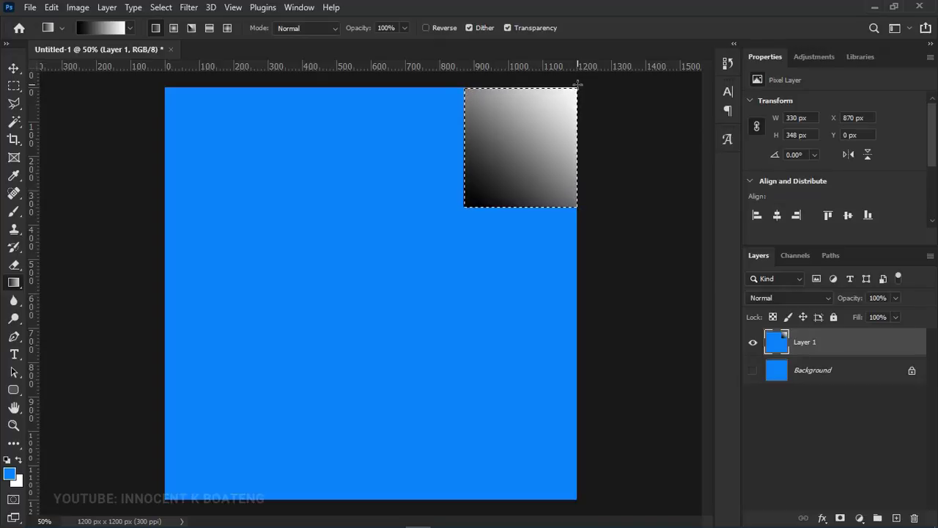
pyautogui.hotkey('ctrl', 'z')
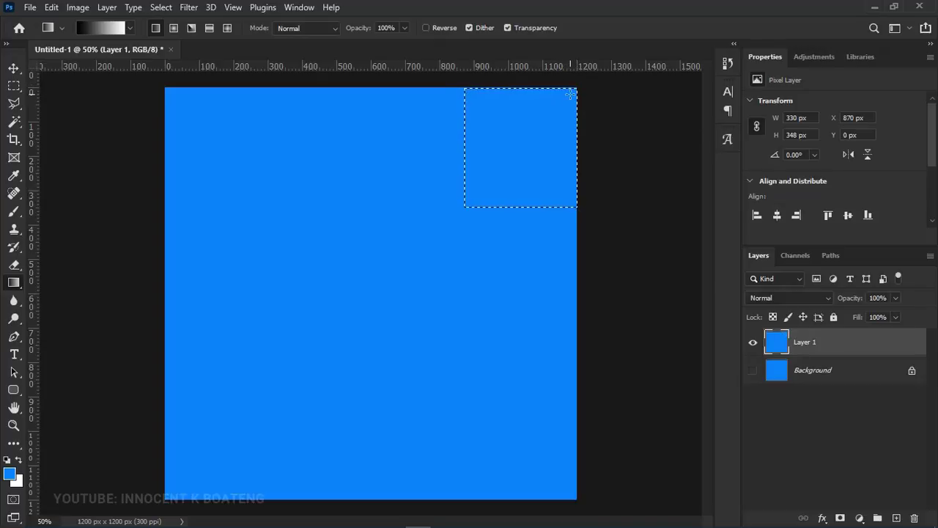
pyautogui.moveTo(576, 90); pyautogui.dragTo(468, 197)
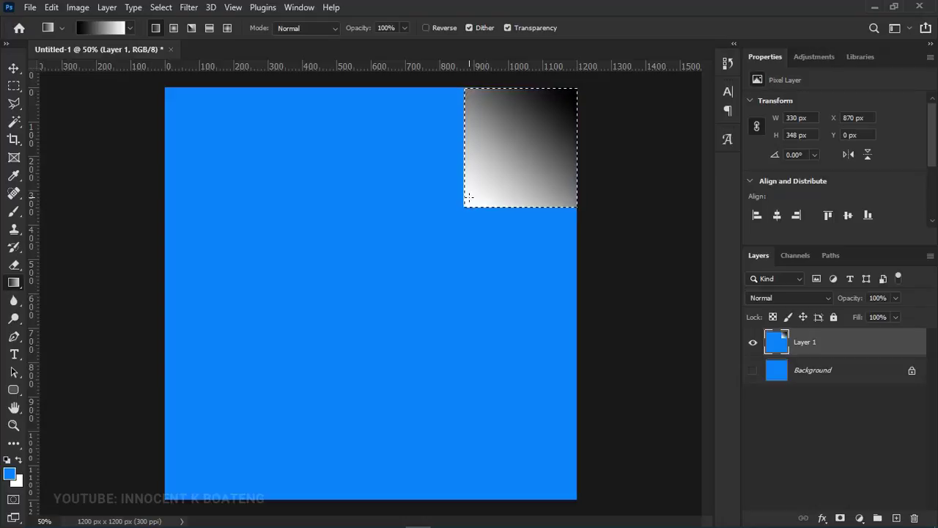
pyautogui.hotkey('ctrl', 'z')
pyautogui.moveTo(469, 206)
pyautogui.mouseDown()
pyautogui.moveTo(480, 197)
pyautogui.moveTo(477, 209)
pyautogui.mouseUp()
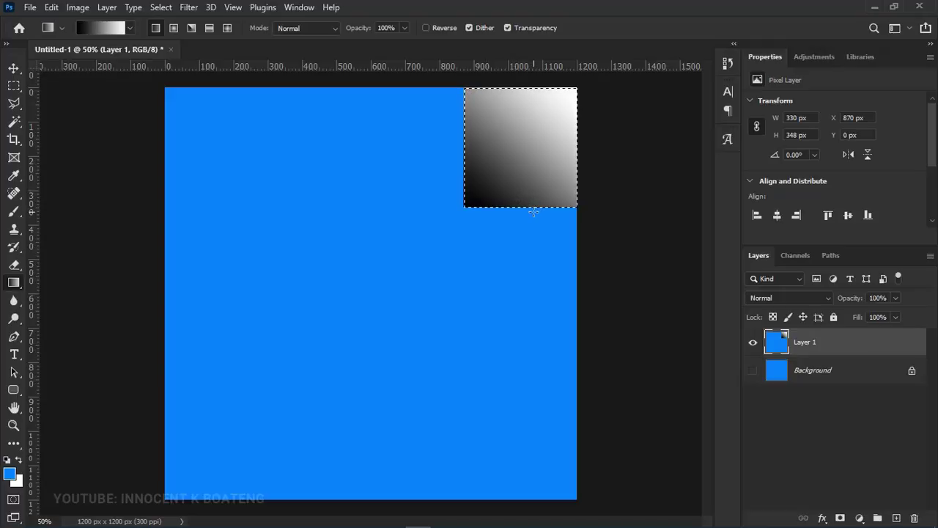
pyautogui.hotkey('ctrl', 'd')
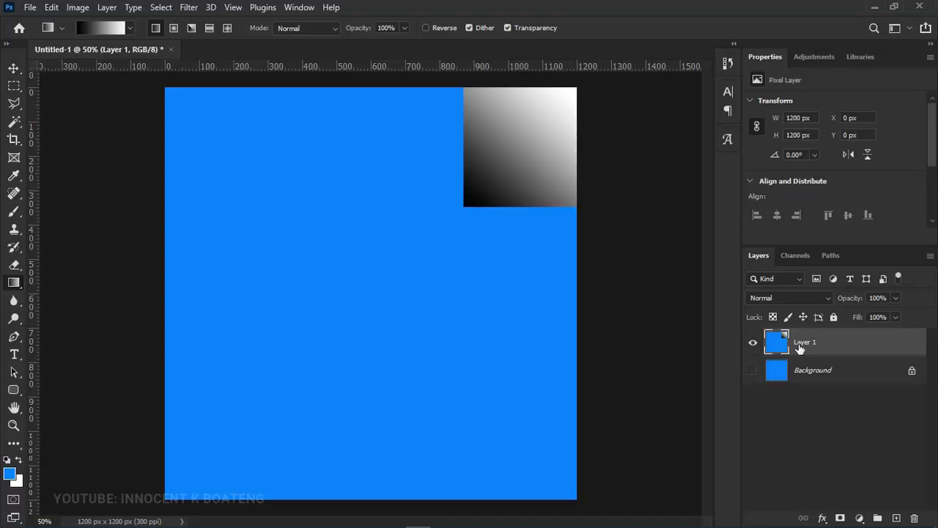
pyautogui.click(755, 345)
# Step: Warp Layer 1's top-right corner down-left toward the centre into a page curl and apply it
pyautogui.click(753, 344)
pyautogui.keyDown('ctrl'); pyautogui.click(776, 349); pyautogui.keyUp('ctrl')
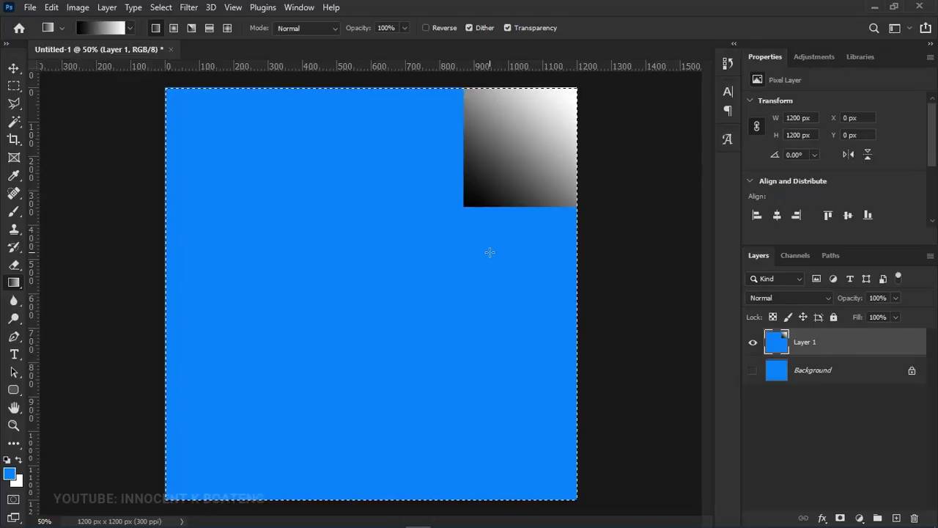
pyautogui.hotkey('ctrl', 't')
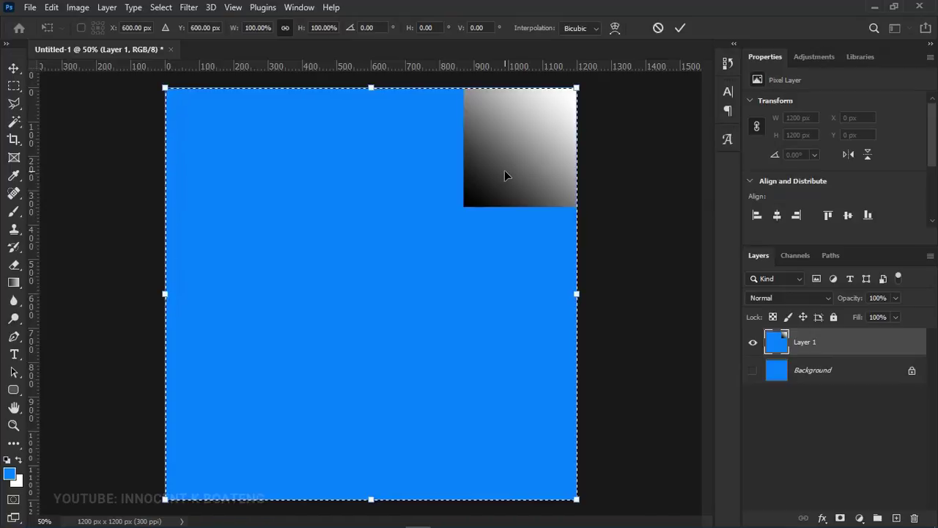
pyautogui.rightClick(505, 176)
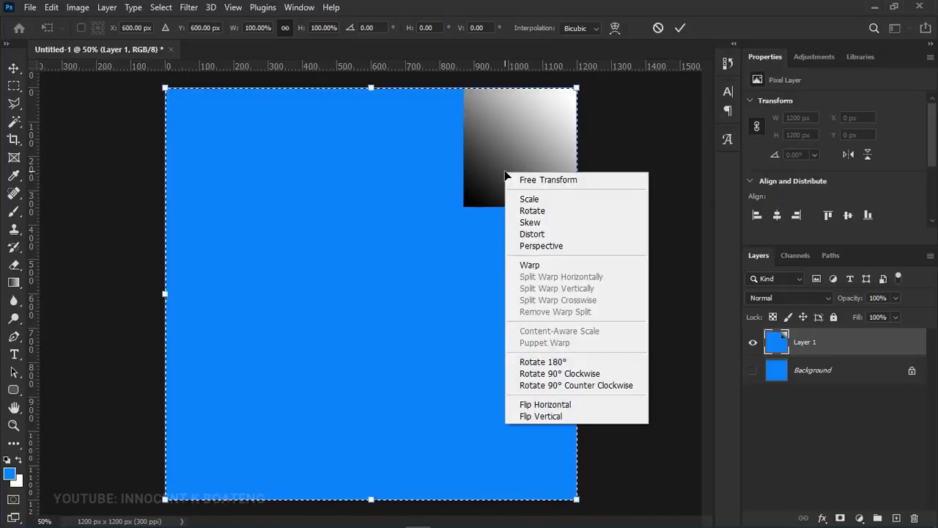
pyautogui.click(534, 265)
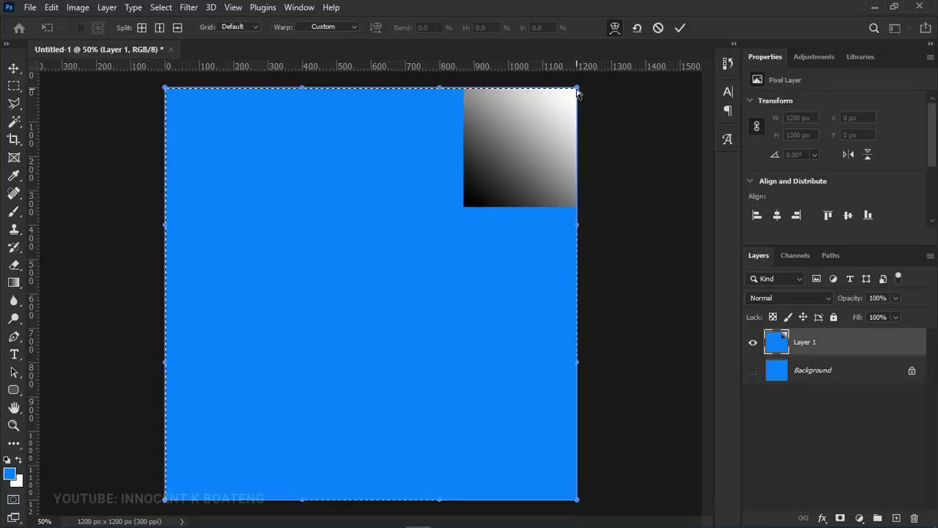
pyautogui.moveTo(577, 89); pyautogui.dragTo(420, 246)
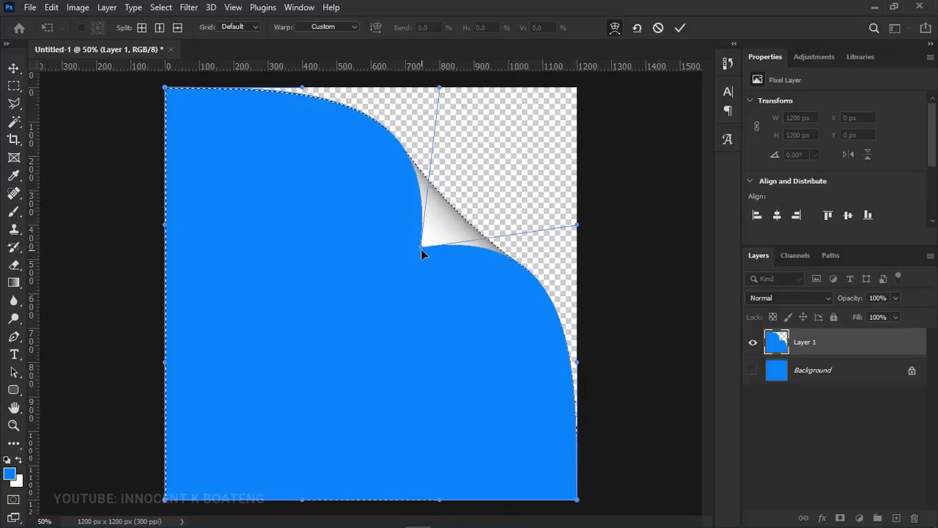
pyautogui.moveTo(420, 249); pyautogui.dragTo(400, 282)
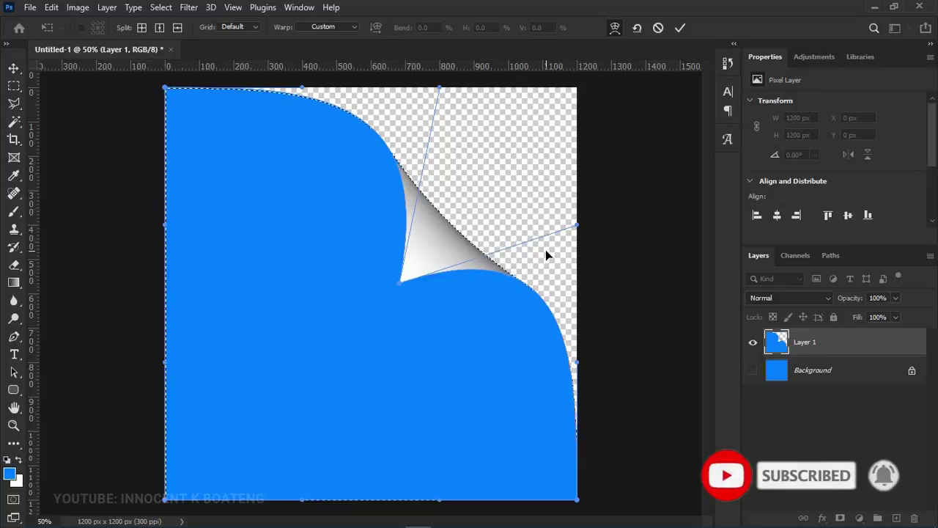
pyautogui.press('Return')
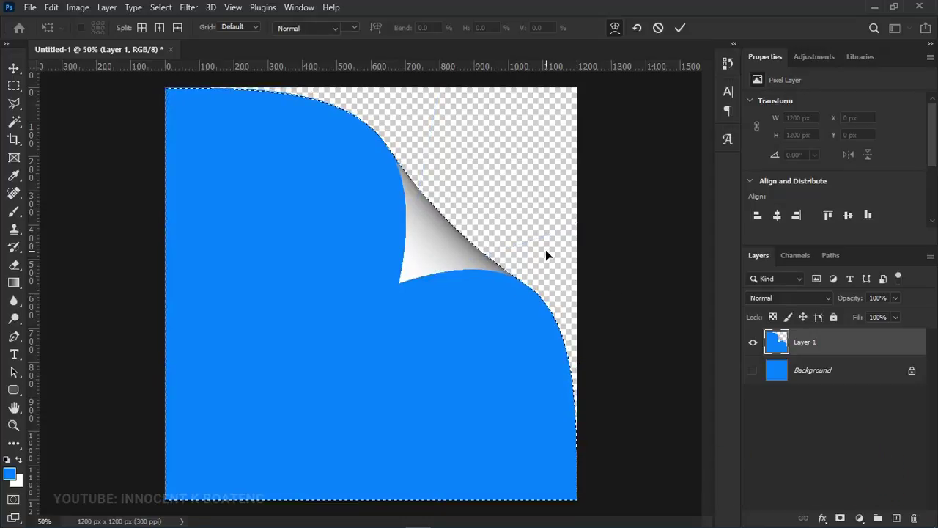
pyautogui.press('g')
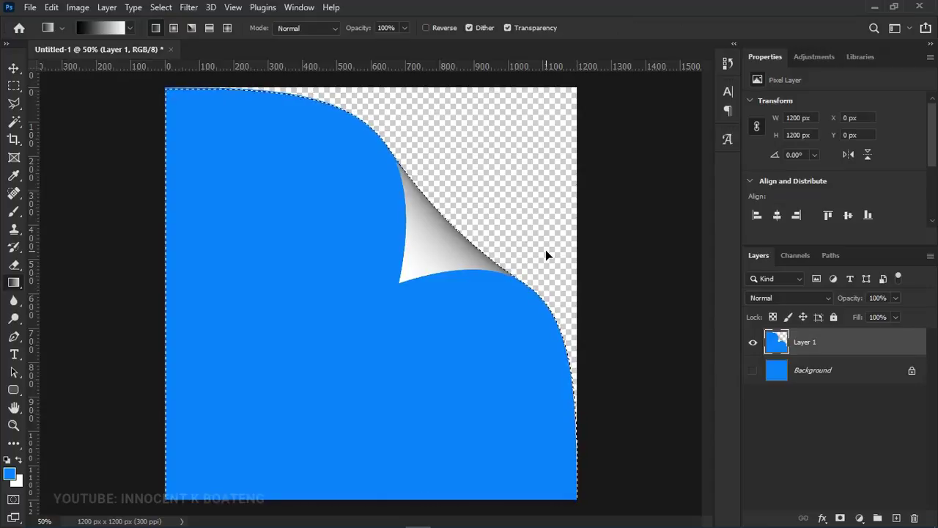
pyautogui.hotkey('ctrl', 'd')
pyautogui.press('z')
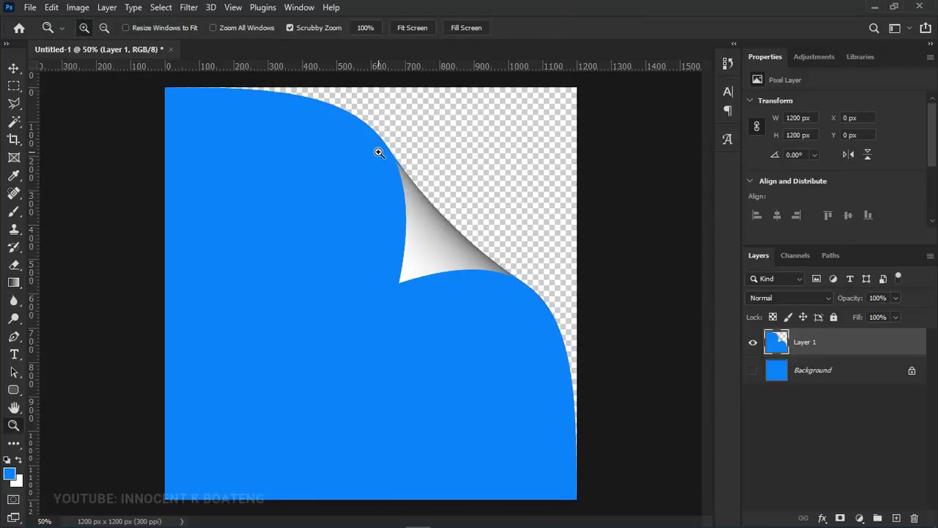
pyautogui.click(405, 166)
pyautogui.click(405, 167)
pyautogui.click(404, 166)
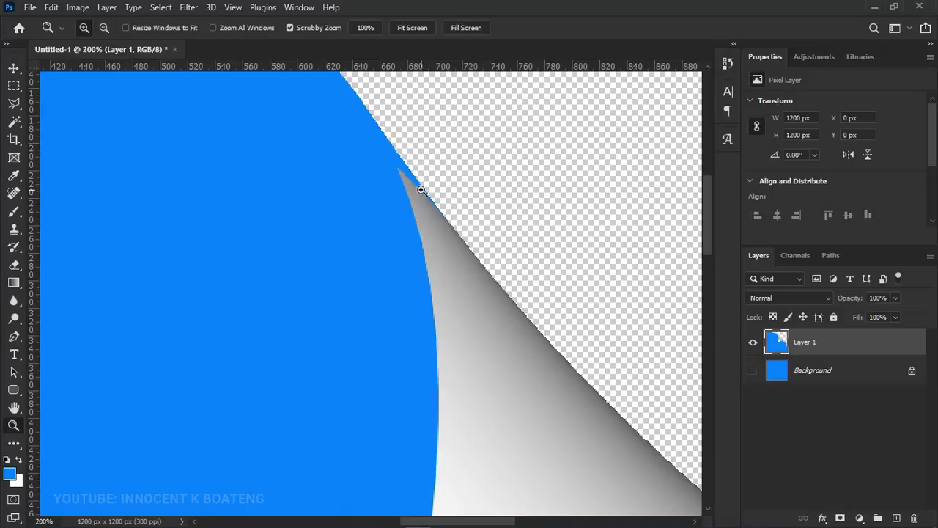
pyautogui.hotkey('ctrl', '0')
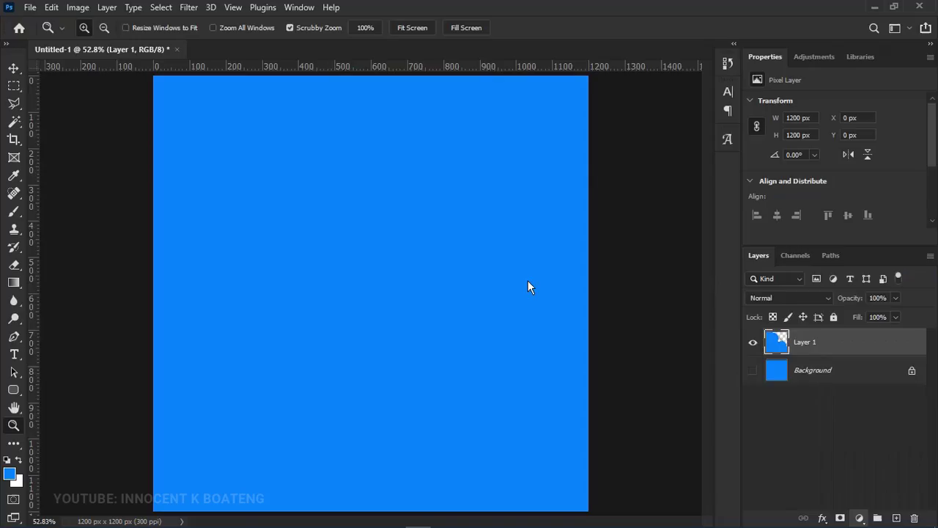
# Step: Set the solid fill layer to light grey #ededed and place it below Layer 1
pyautogui.moveTo(601, 303)
pyautogui.mouseDown()
pyautogui.moveTo(562, 299)
pyautogui.moveTo(562, 328)
pyautogui.moveTo(575, 323)
pyautogui.mouseUp()
pyautogui.click(870, 264)
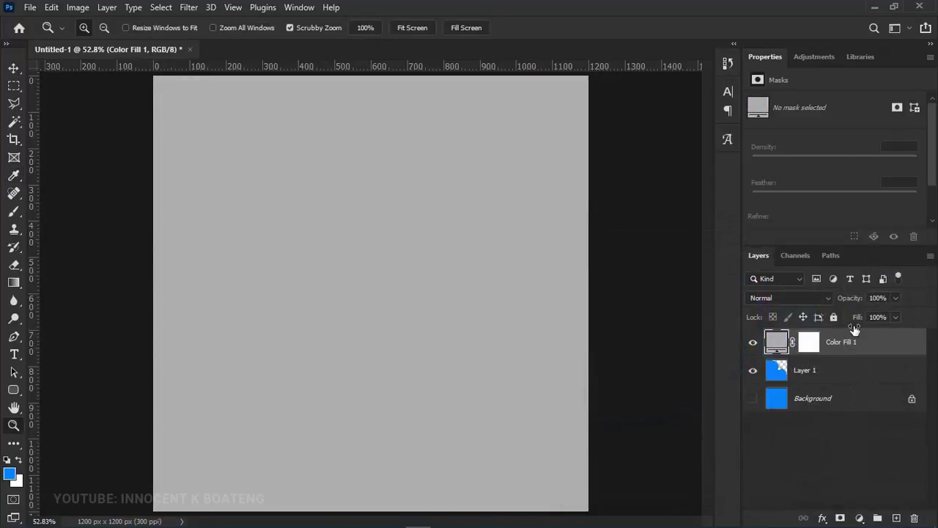
pyautogui.moveTo(855, 331); pyautogui.dragTo(834, 394)
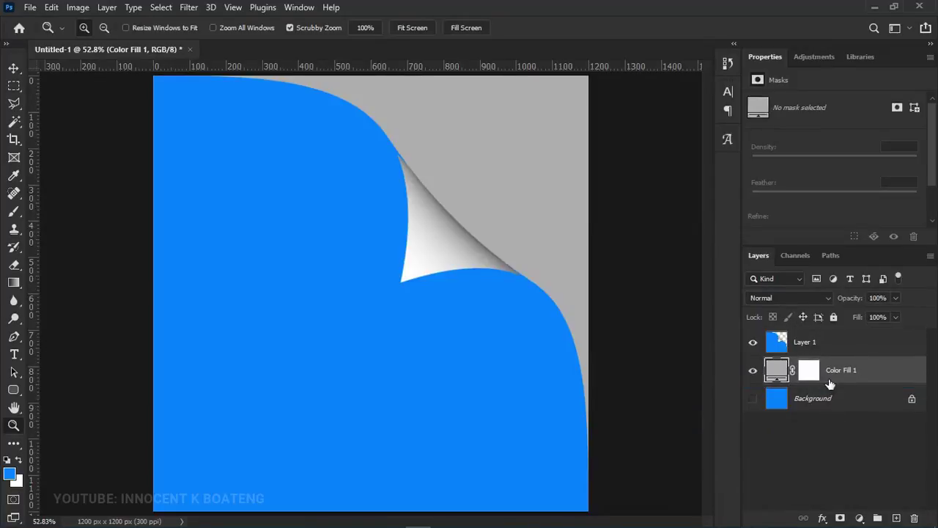
pyautogui.doubleClick(775, 370)
pyautogui.moveTo(574, 323); pyautogui.dragTo(574, 276)
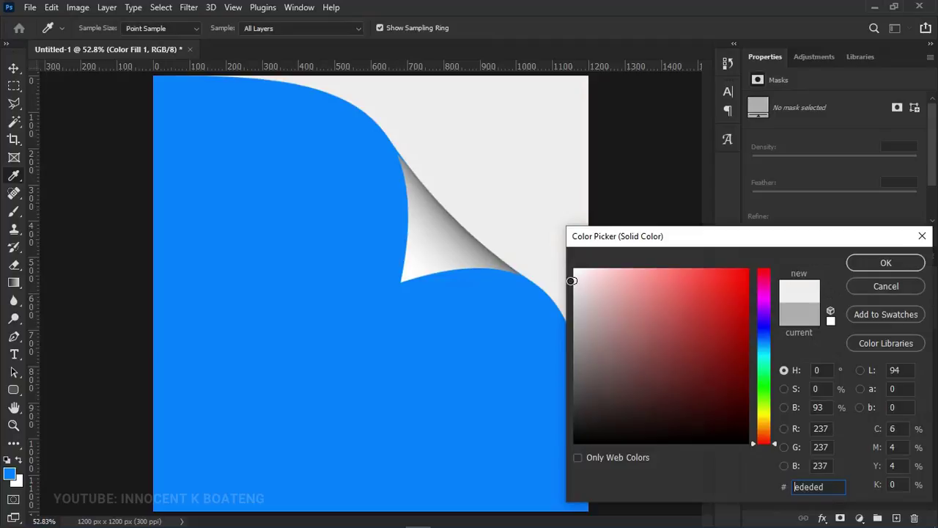
pyautogui.click(908, 266)
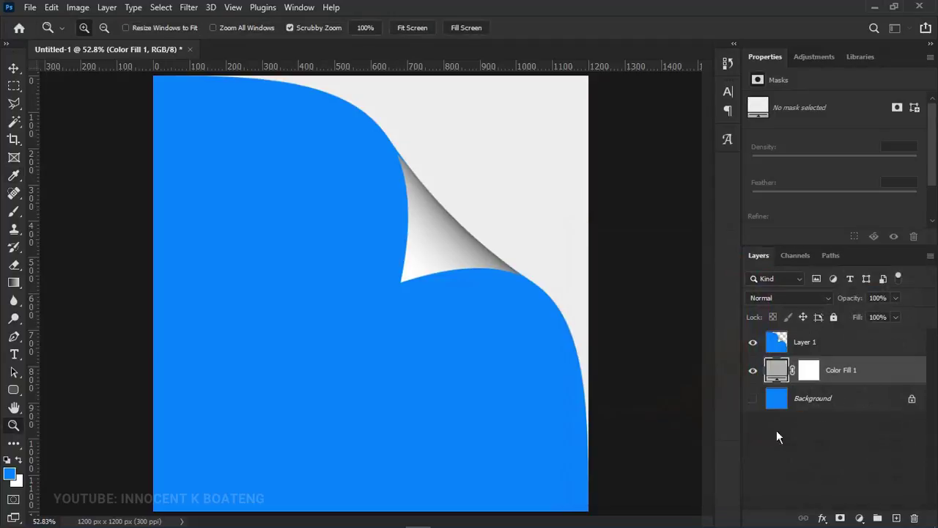
# Step: Rename Layer 1 to 'Paper curl'
pyautogui.click(816, 350)
pyautogui.doubleClick(806, 343)
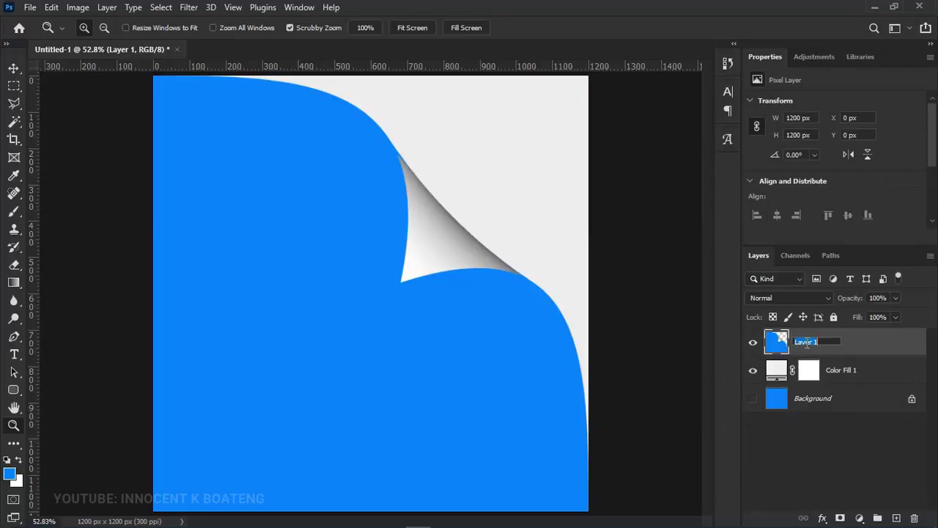
pyautogui.write('Pap')
# Step: Give Paper curl a drop shadow: 55% opacity, 30% spread, 174 px size, 0 px distance
pyautogui.press('Return')
pyautogui.rightClick(807, 343)
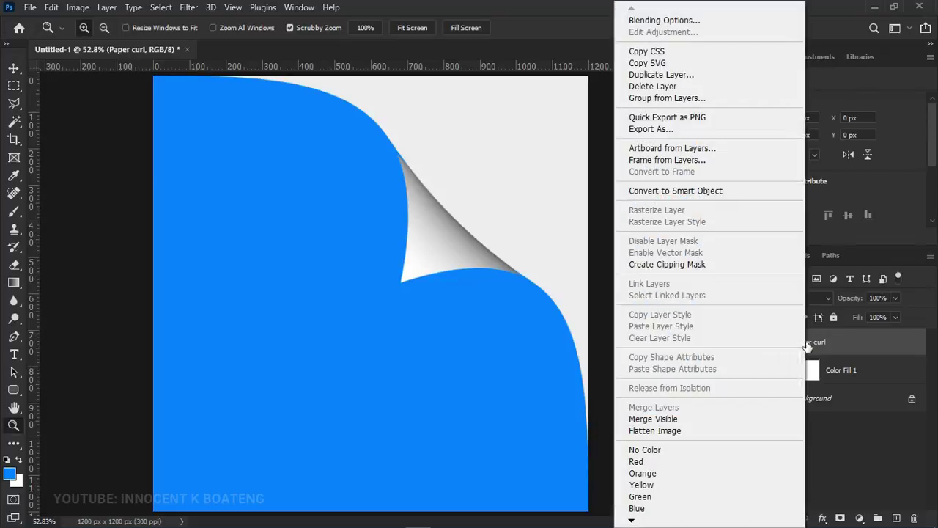
pyautogui.click(668, 19)
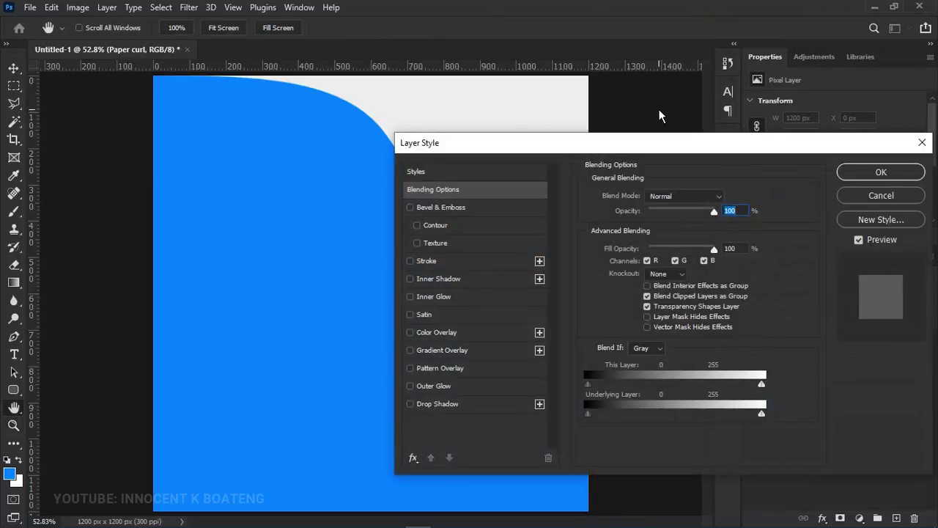
pyautogui.moveTo(535, 147); pyautogui.dragTo(733, 118)
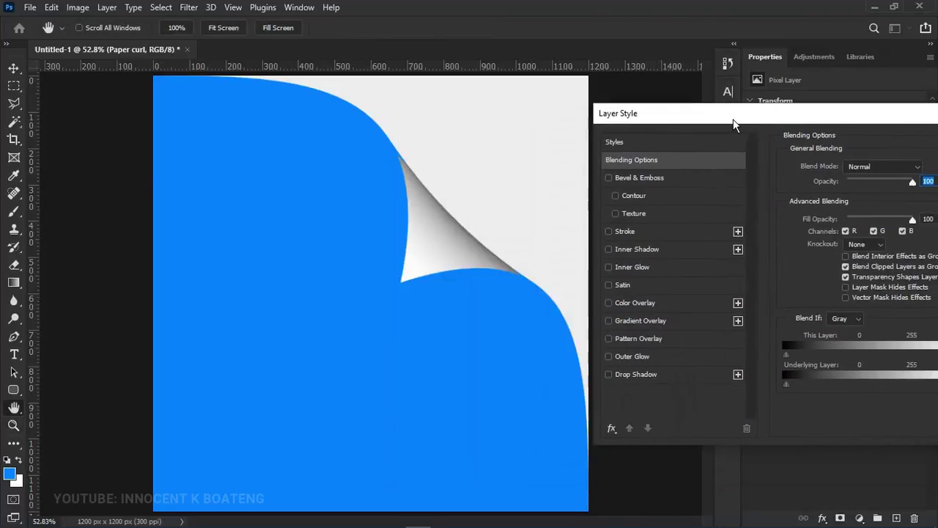
pyautogui.click(638, 375)
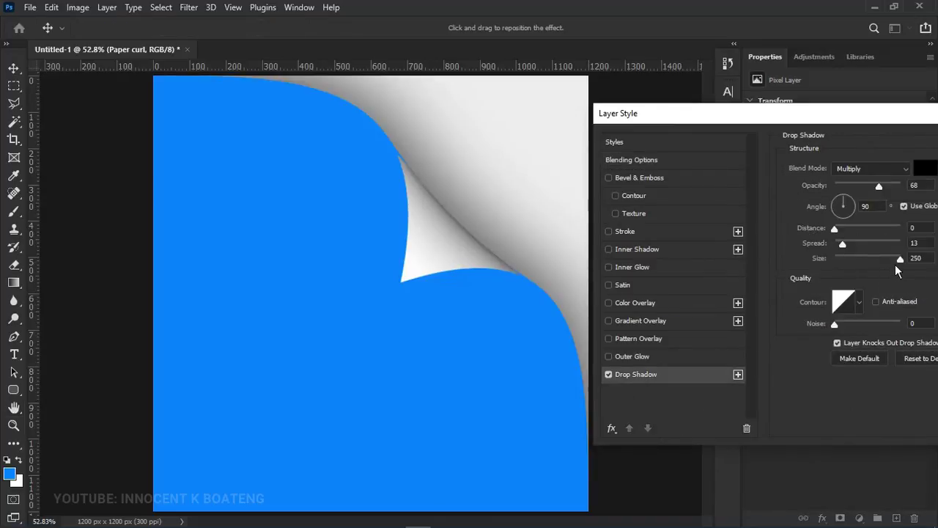
pyautogui.moveTo(867, 260)
pyautogui.mouseDown()
pyautogui.moveTo(888, 256)
pyautogui.moveTo(865, 257)
pyautogui.moveTo(883, 256)
pyautogui.moveTo(849, 243)
pyautogui.moveTo(856, 246)
pyautogui.mouseUp()
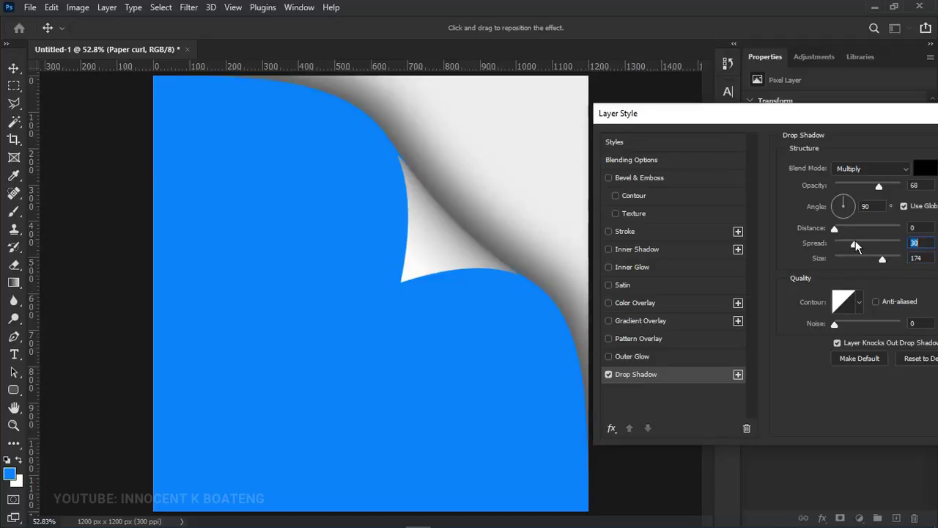
pyautogui.moveTo(881, 184); pyautogui.dragTo(871, 183)
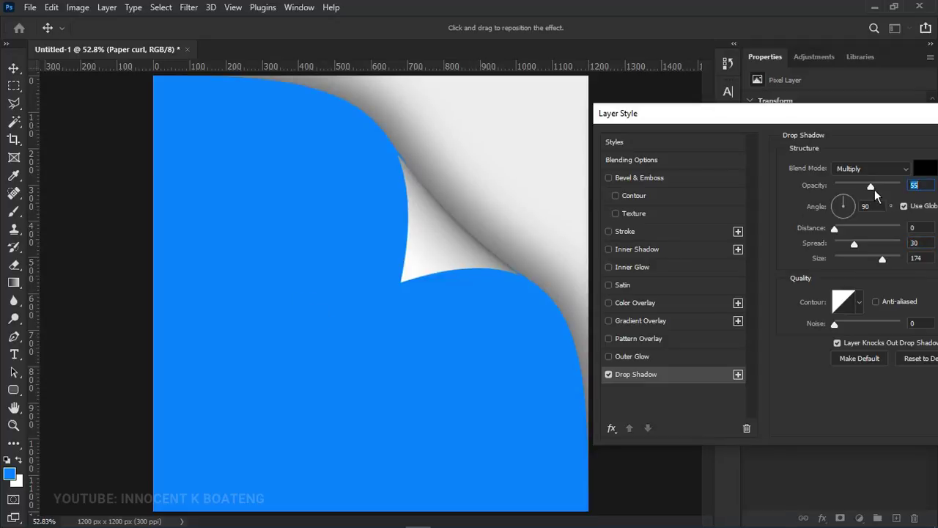
pyautogui.moveTo(881, 186); pyautogui.dragTo(868, 189)
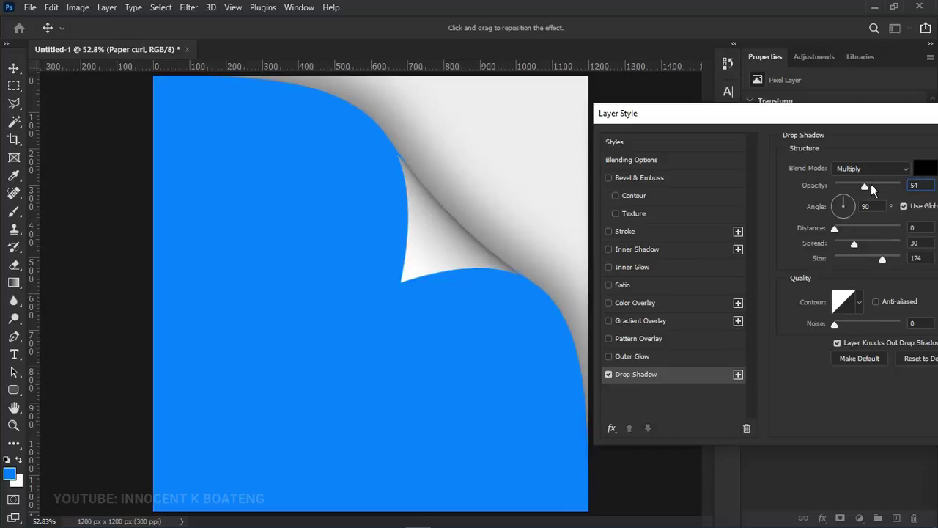
pyautogui.click(870, 185)
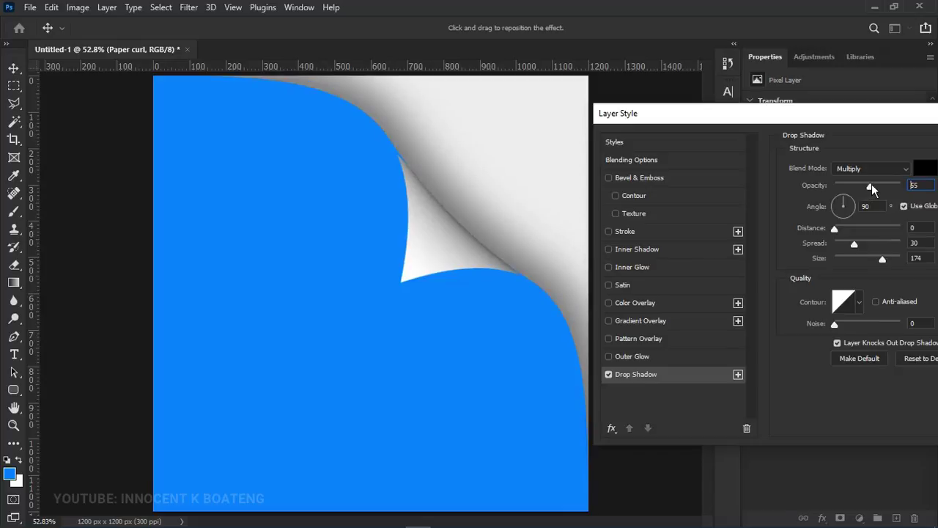
pyautogui.moveTo(866, 123); pyautogui.dragTo(603, 130)
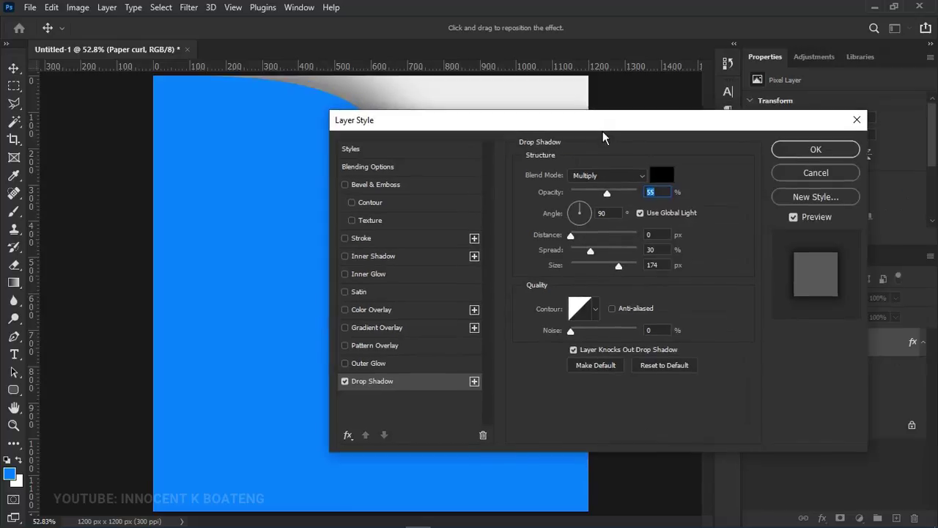
pyautogui.click(827, 150)
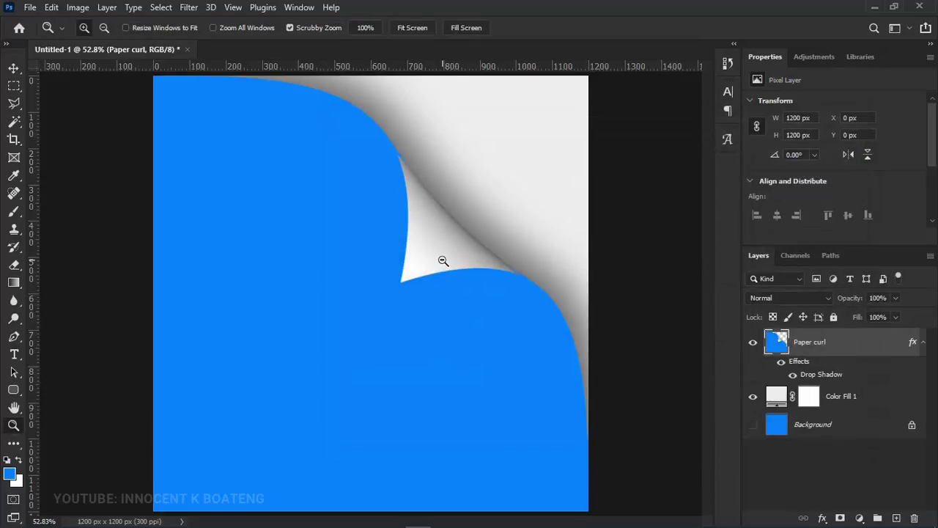
# Step: Hide Paper curl and Color Fill 1, then duplicate the Background layer and show the copy
pyautogui.keyDown('alt'); pyautogui.click(442, 261); pyautogui.keyUp('alt')
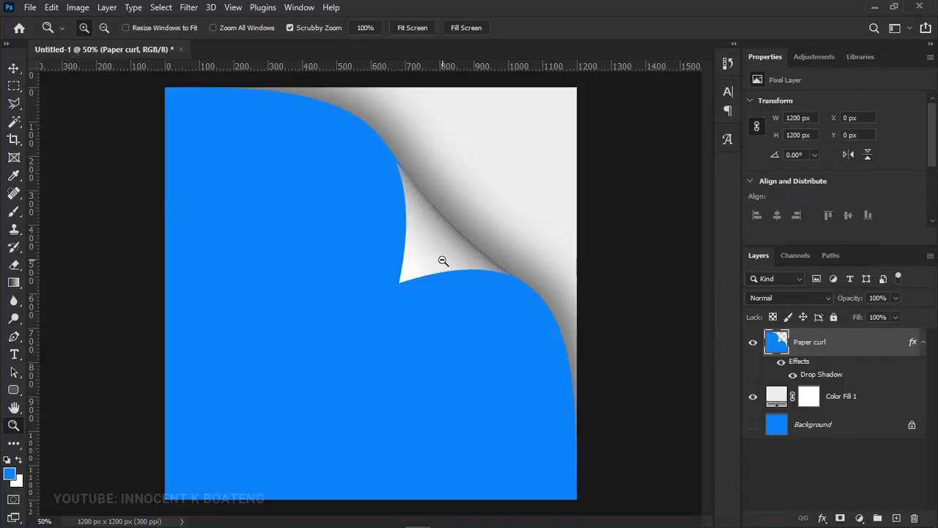
pyautogui.click(753, 341)
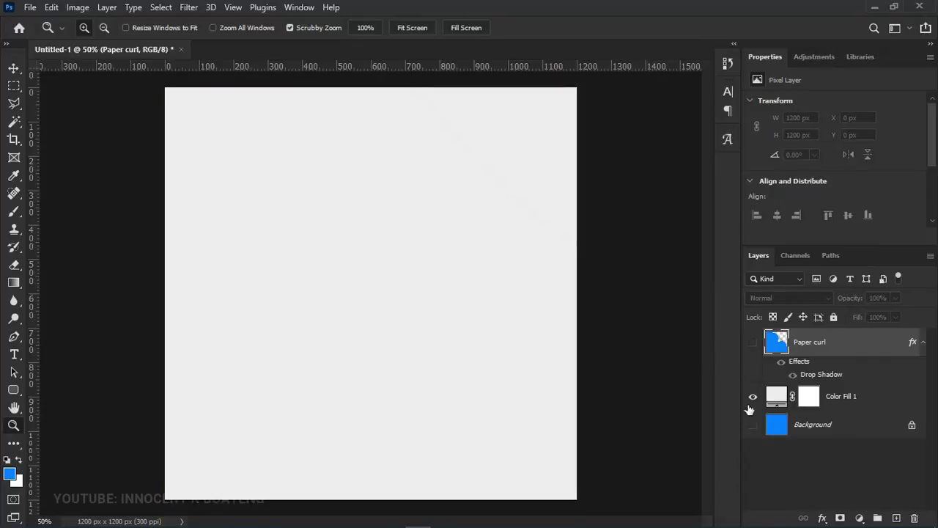
pyautogui.click(753, 396)
pyautogui.click(809, 424)
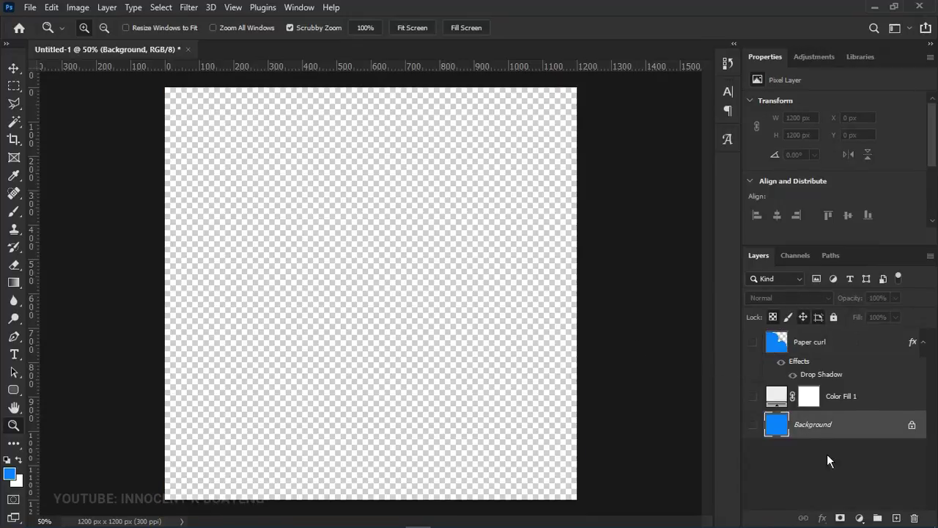
pyautogui.click(918, 341)
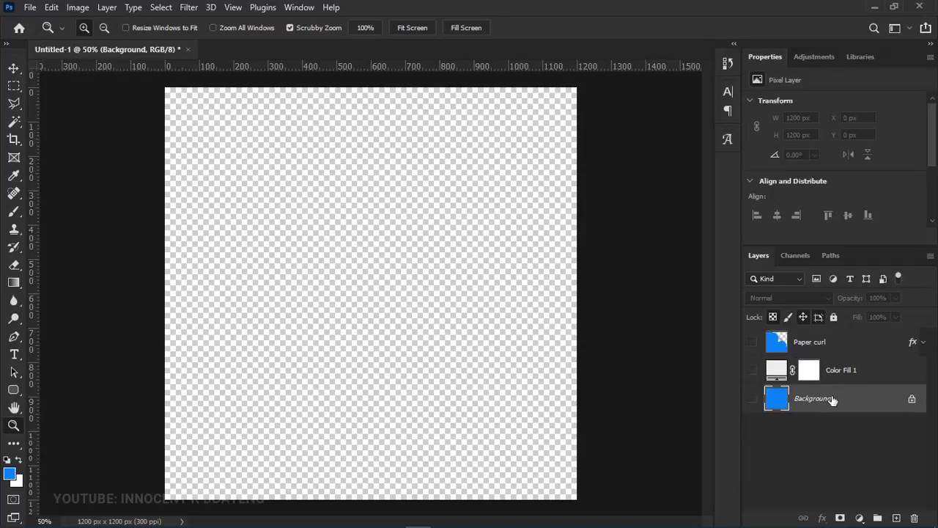
pyautogui.hotkey('ctrl', 'j')
pyautogui.click(753, 398)
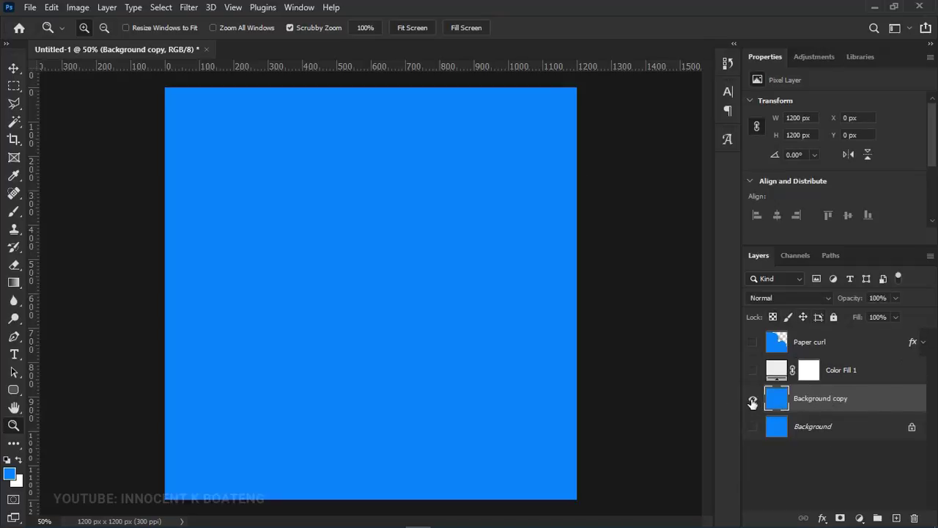
# Step: Fill a 528 × 582 px top-right corner of Background copy with a black-to-white gradient
pyautogui.click(13, 86)
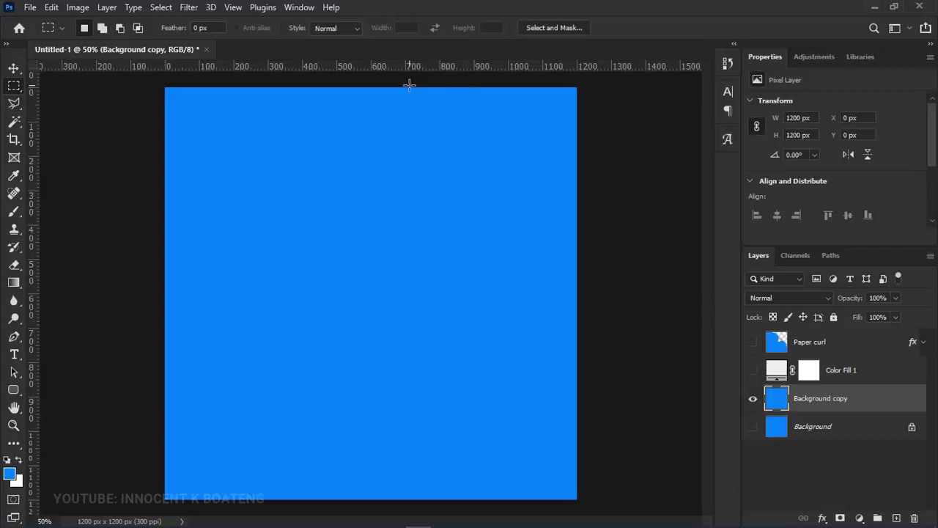
pyautogui.moveTo(396, 88); pyautogui.dragTo(608, 287)
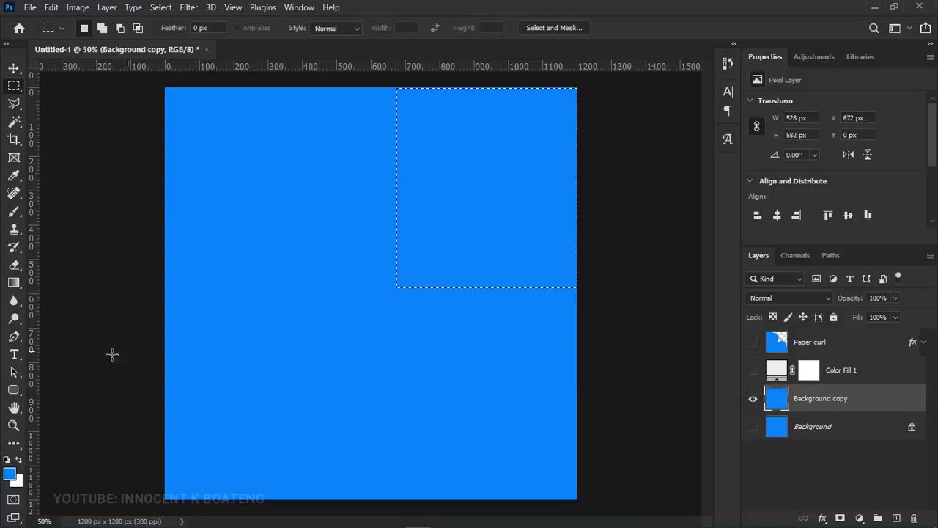
pyautogui.click(14, 283)
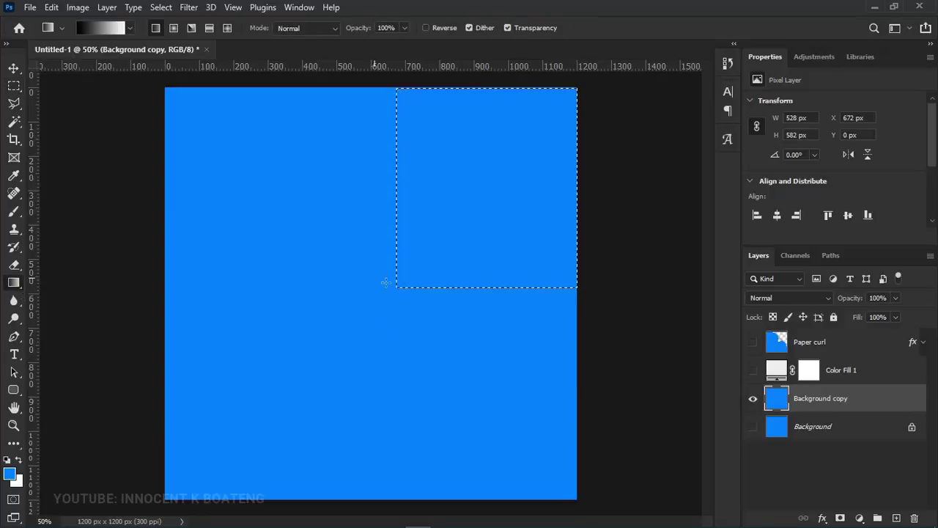
pyautogui.moveTo(568, 76); pyautogui.dragTo(574, 73)
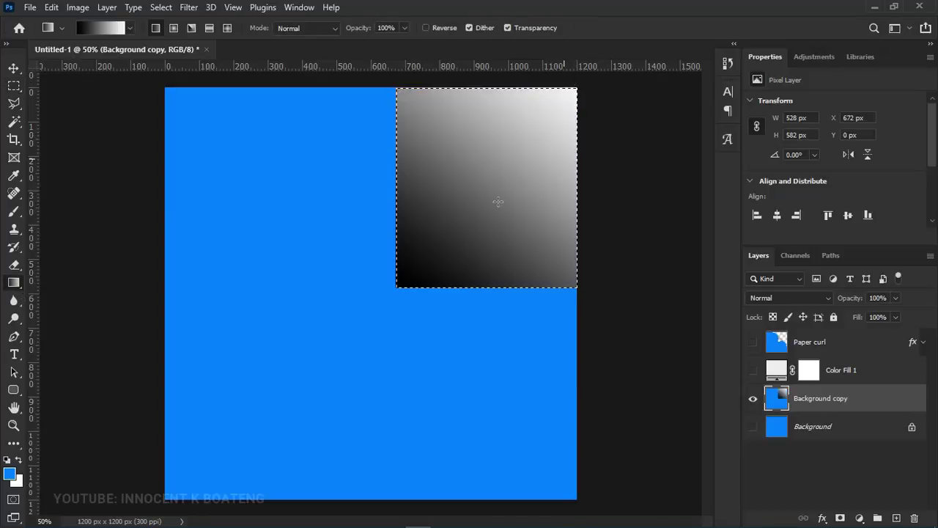
pyautogui.hotkey('ctrl', 'd')
pyautogui.keyDown('ctrl'); pyautogui.click(777, 398); pyautogui.keyUp('ctrl')
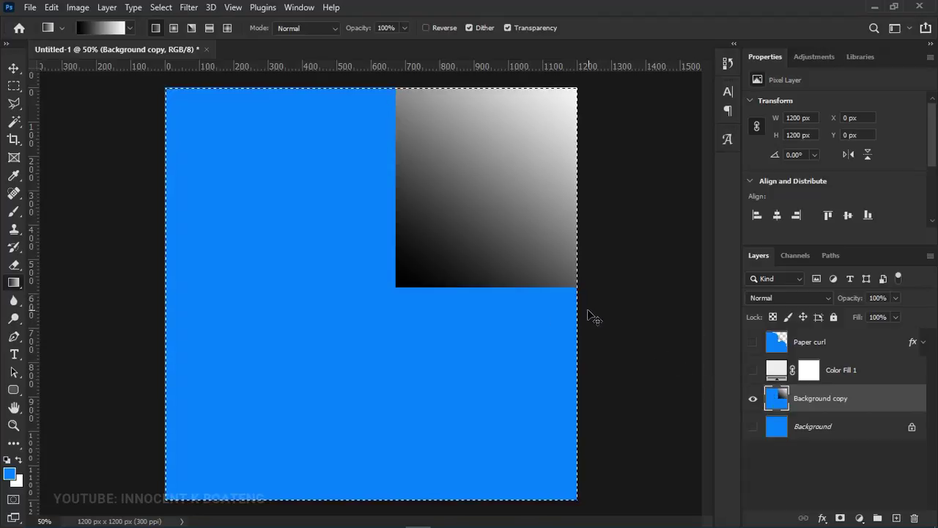
pyautogui.hotkey('ctrl', 't')
# Step: Warp Background copy's corner down-left into a larger page curl and show Paper curl again
pyautogui.rightClick(499, 182)
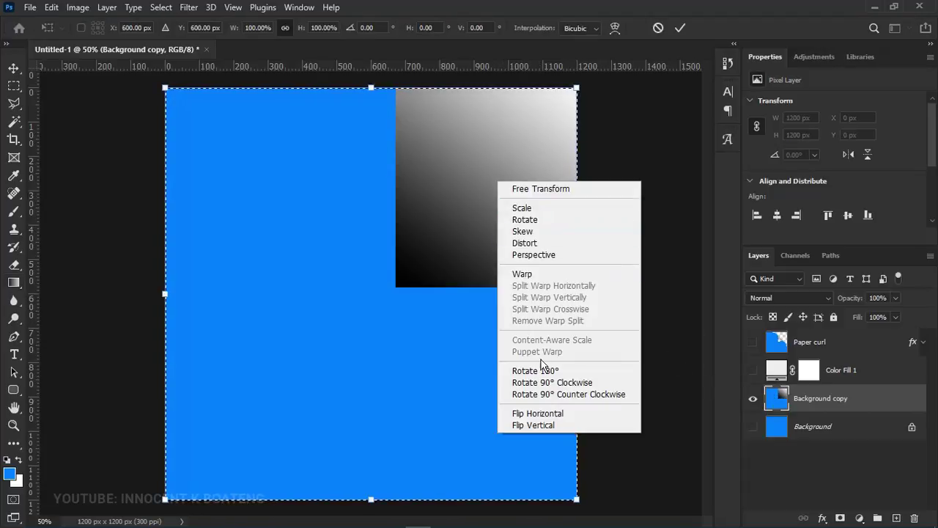
pyautogui.click(529, 276)
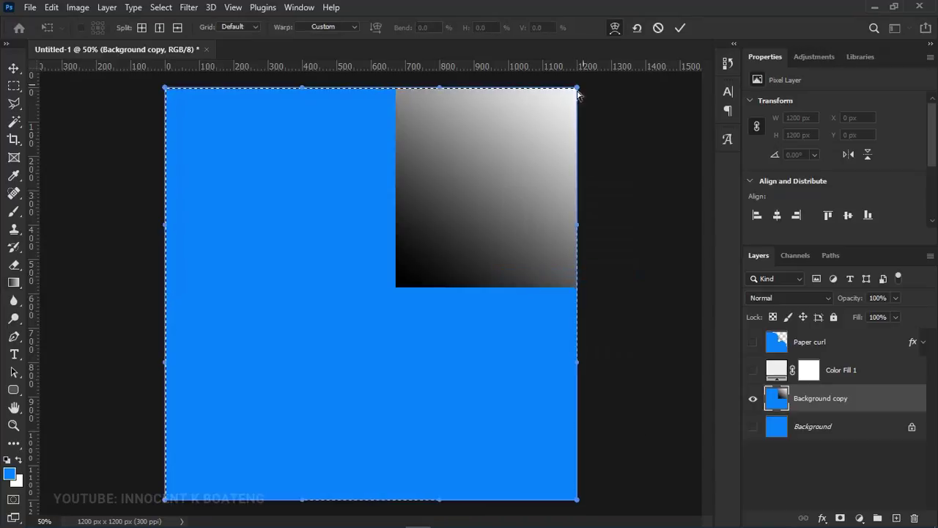
pyautogui.moveTo(456, 234)
pyautogui.mouseDown()
pyautogui.moveTo(394, 285)
pyautogui.moveTo(356, 352)
pyautogui.moveTo(308, 381)
pyautogui.moveTo(302, 409)
pyautogui.moveTo(289, 403)
pyautogui.moveTo(287, 381)
pyautogui.moveTo(280, 409)
pyautogui.mouseUp()
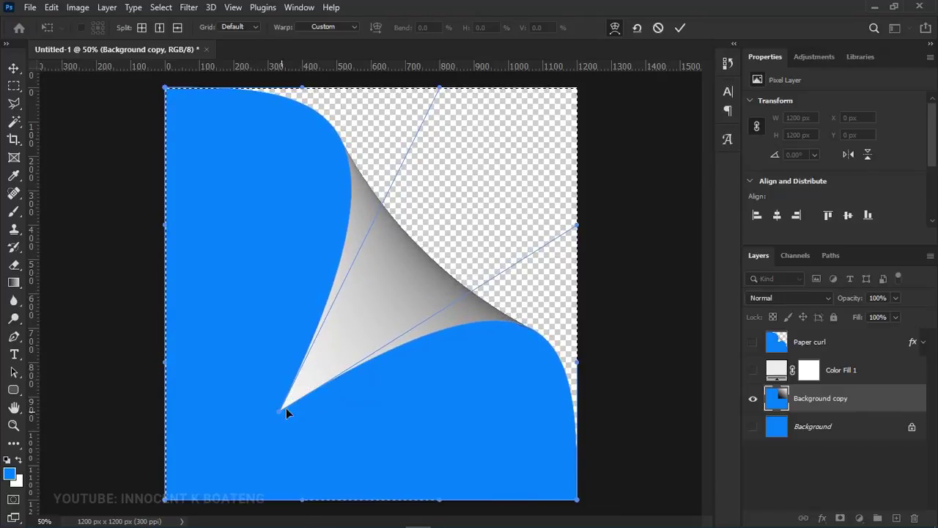
pyautogui.press('Return')
pyautogui.press('g')
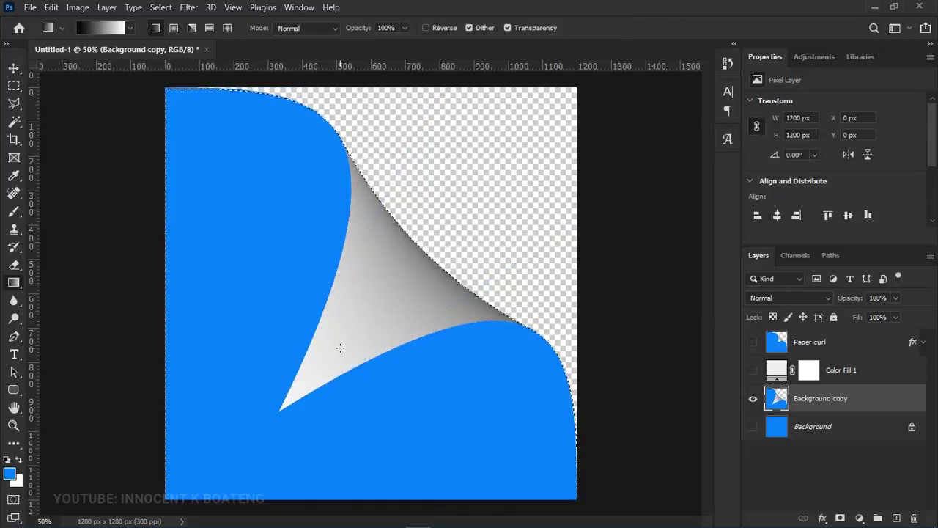
pyautogui.hotkey('ctrl', 'd')
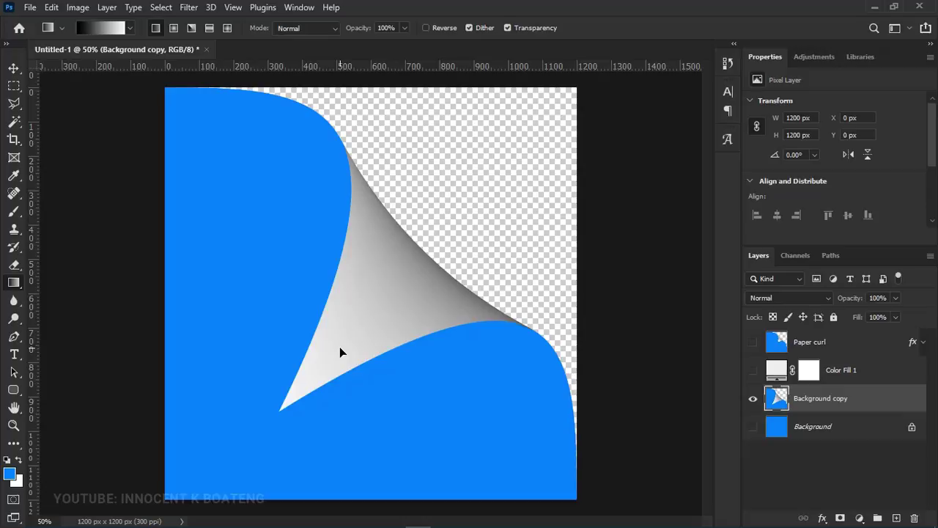
pyautogui.click(752, 342)
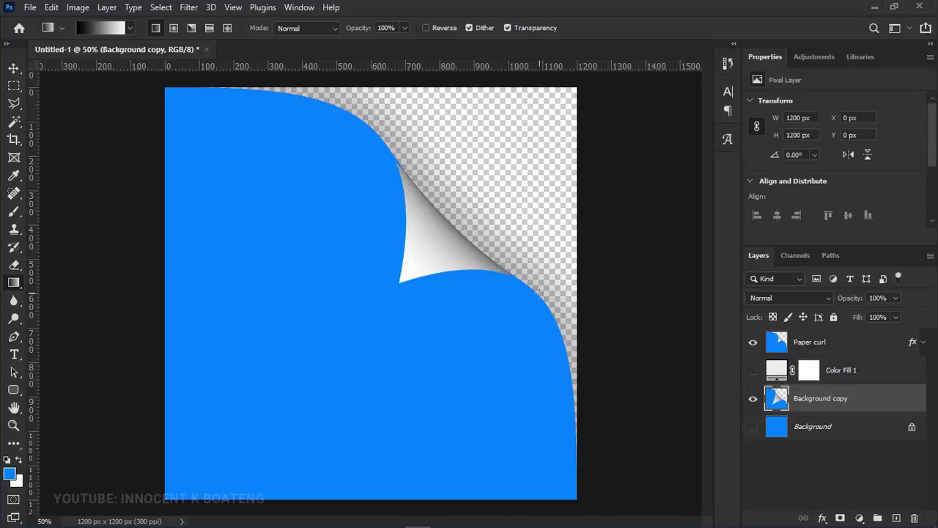
# Step: Open the pink-lit desk photo from the Paper fold folder as a 1280 × 720 px Photoshop document
pyautogui.press('v')
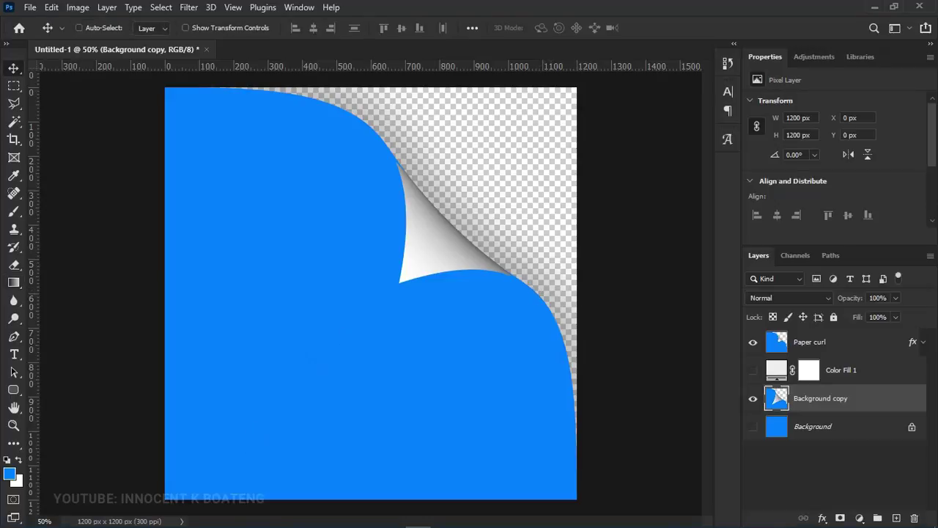
pyautogui.moveTo(165, 522)
pyautogui.click(114, 519)
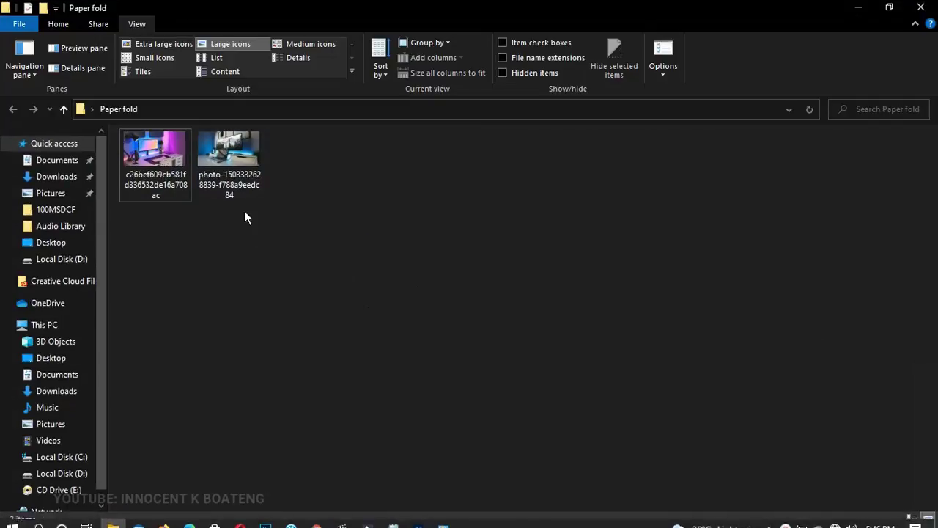
pyautogui.click(234, 187)
pyautogui.moveTo(158, 165); pyautogui.dragTo(843, 427)
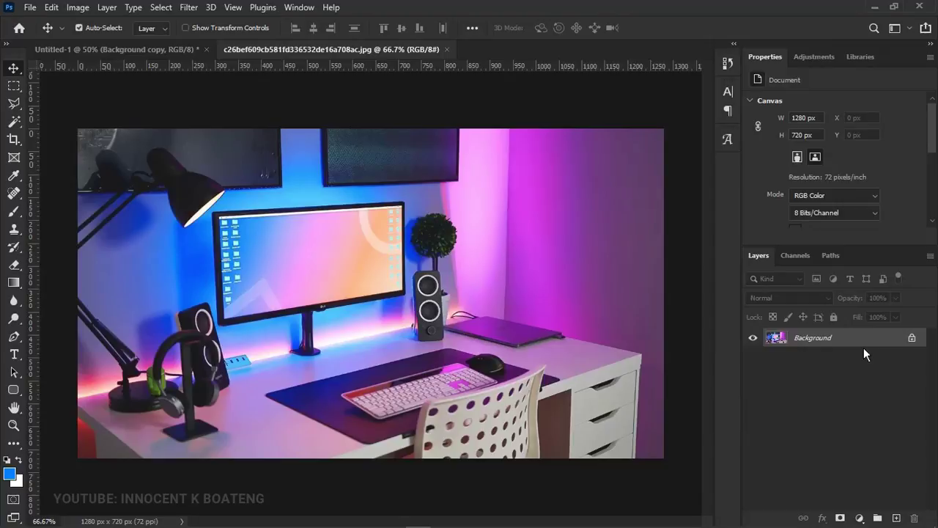
# Step: Duplicate Background to Layer 1 and select a 234 × 236 px square over the bottom-right drawers
pyautogui.hotkey('ctrl', 'j')
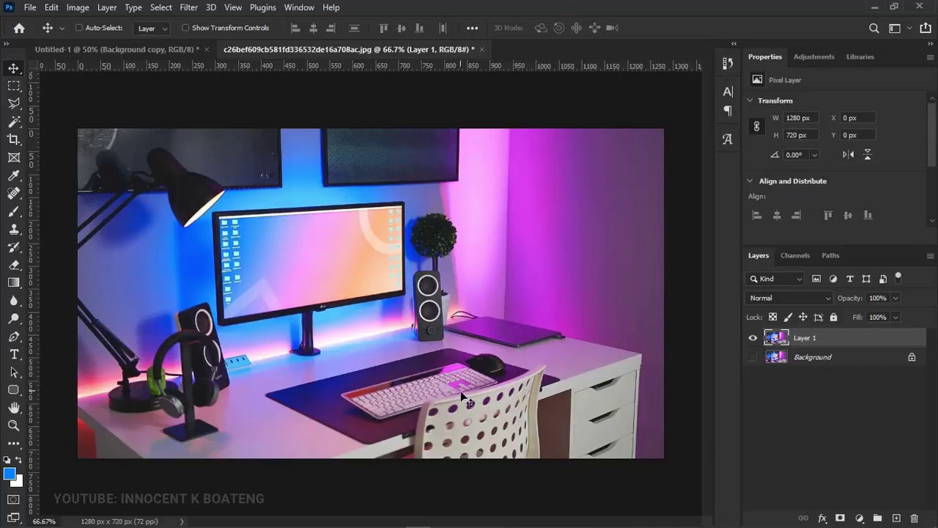
pyautogui.moveTo(15, 87); pyautogui.dragTo(57, 88)
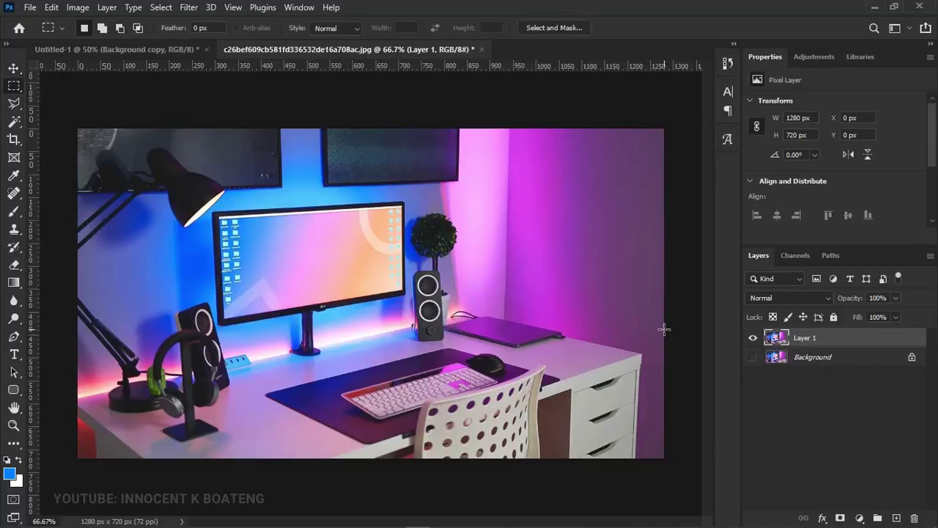
pyautogui.moveTo(663, 330); pyautogui.dragTo(534, 454)
pyautogui.click(534, 455)
pyautogui.moveTo(663, 446); pyautogui.dragTo(682, 405)
pyautogui.moveTo(663, 349); pyautogui.dragTo(557, 459)
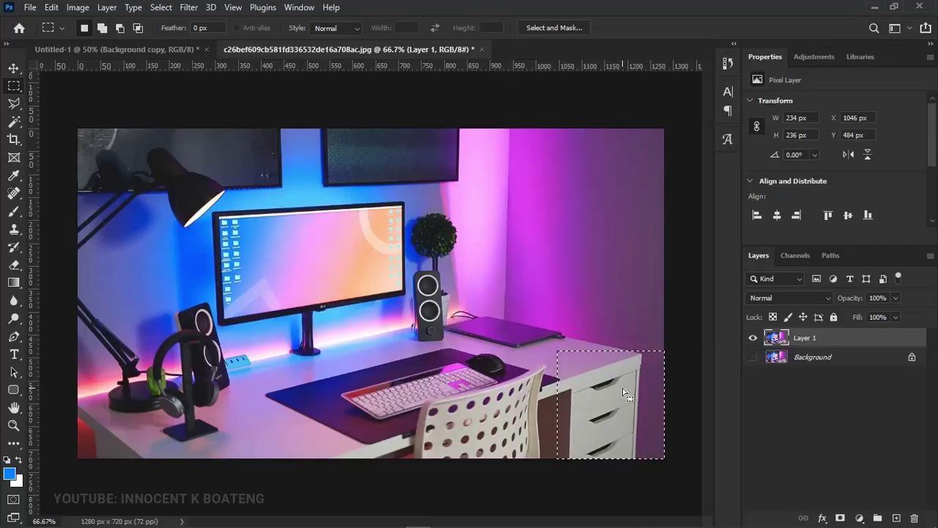
# Step: Fill the corner selection with a diagonal black-to-white gradient, deselect, then load Layer 1's pixels
pyautogui.rightClick(11, 286)
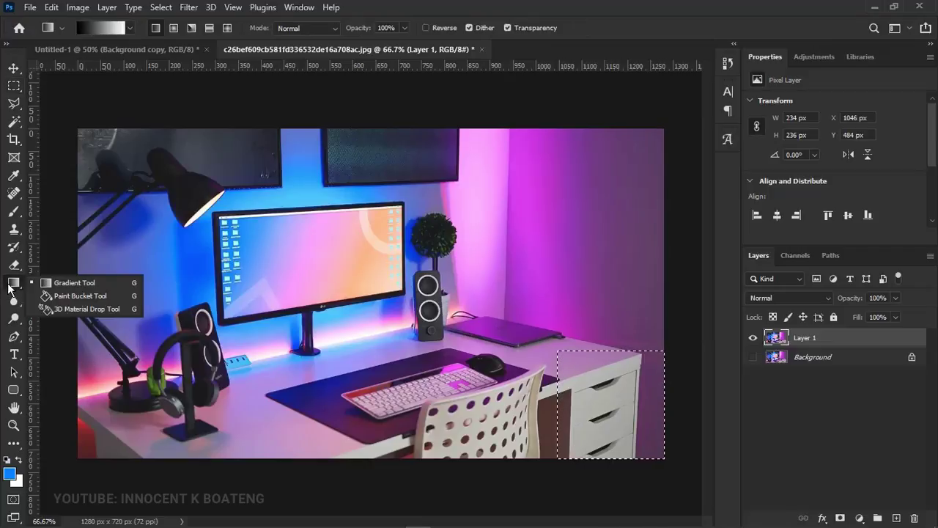
pyautogui.click(66, 284)
pyautogui.moveTo(562, 357); pyautogui.dragTo(601, 393)
pyautogui.moveTo(657, 451); pyautogui.dragTo(650, 442)
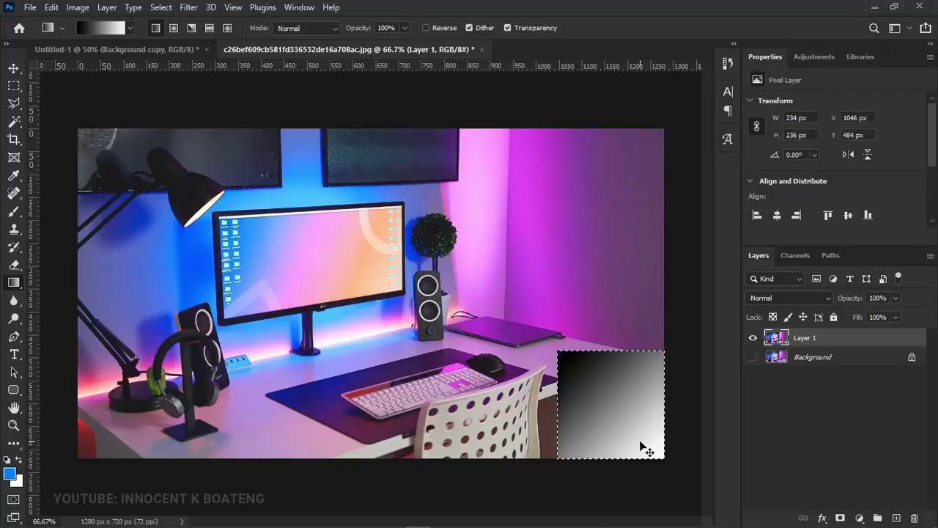
pyautogui.hotkey('ctrl', 'd')
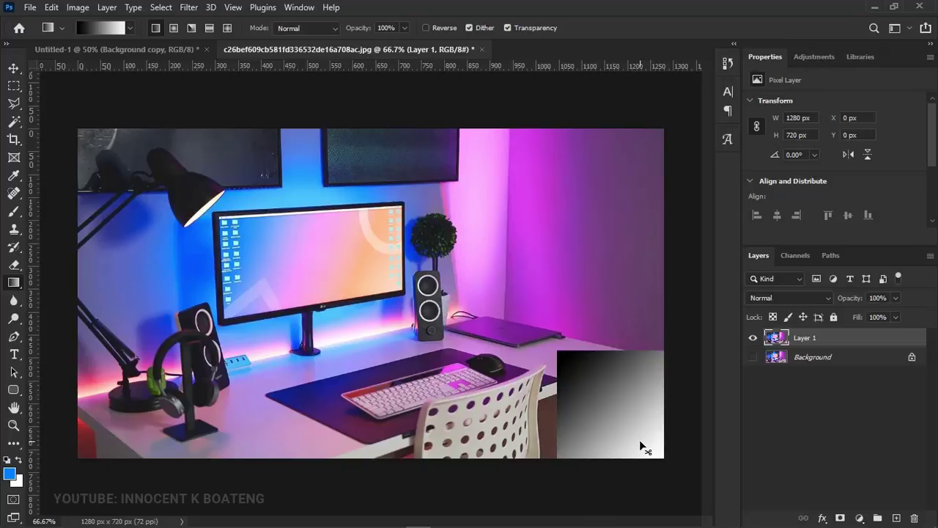
pyautogui.keyDown('ctrl'); pyautogui.click(777, 341); pyautogui.keyUp('ctrl')
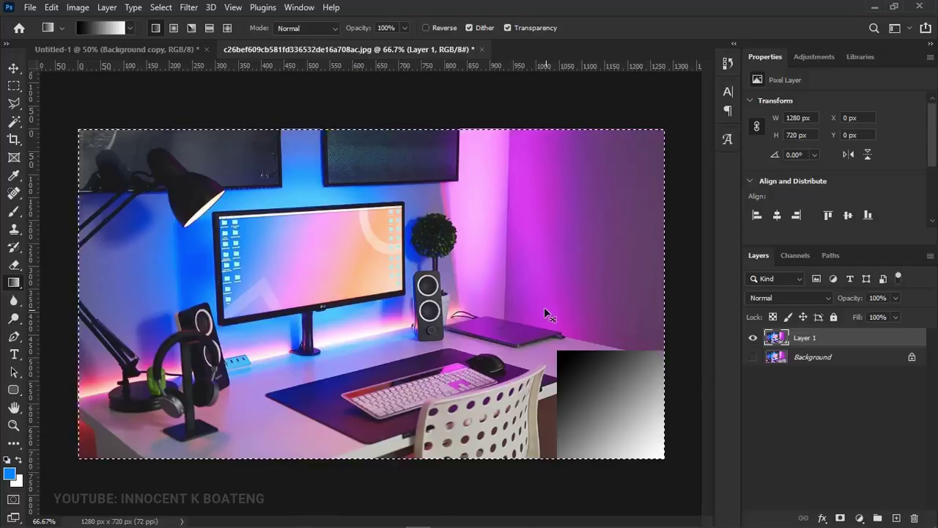
# Step: Warp Layer 1's bottom-right corner up toward the centre into a page curl, then deselect
pyautogui.hotkey('ctrl', 't')
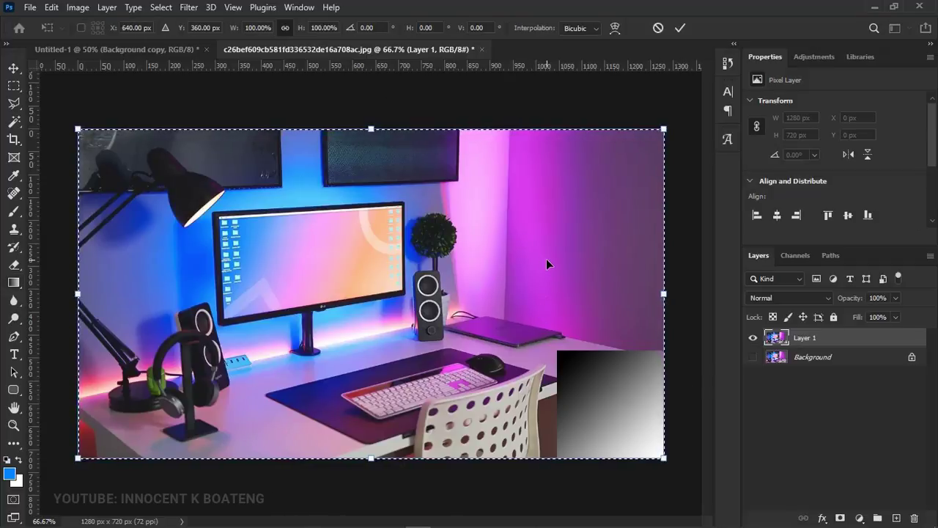
pyautogui.rightClick(547, 261)
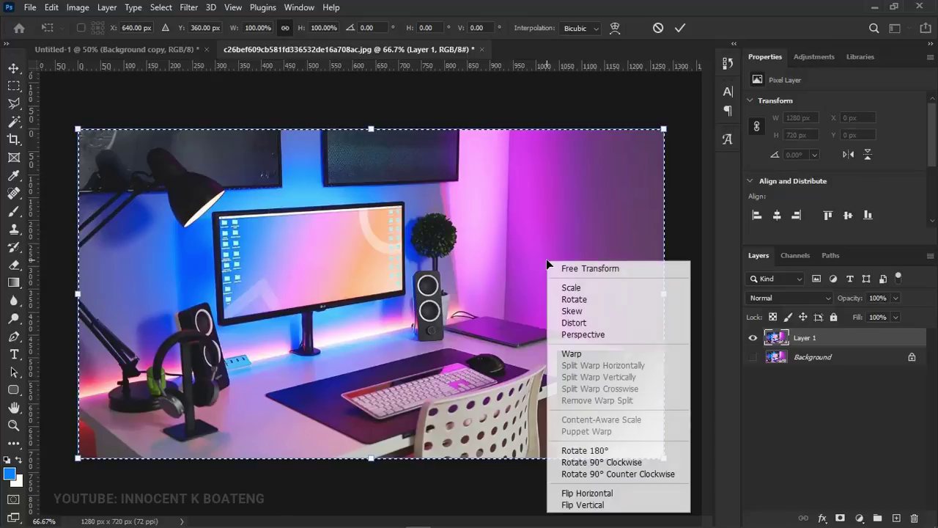
pyautogui.click(582, 353)
pyautogui.moveTo(661, 456); pyautogui.dragTo(503, 299)
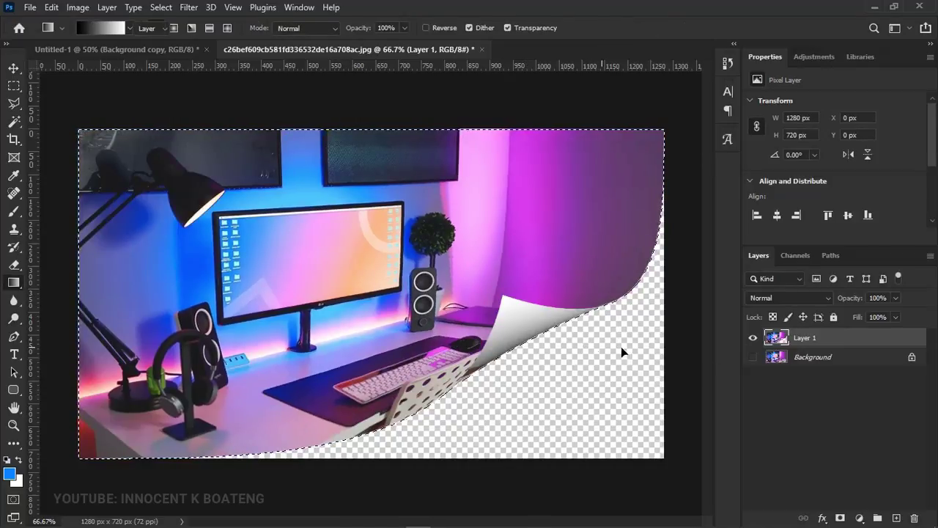
pyautogui.press('v')
pyautogui.hotkey('ctrl', 'd')
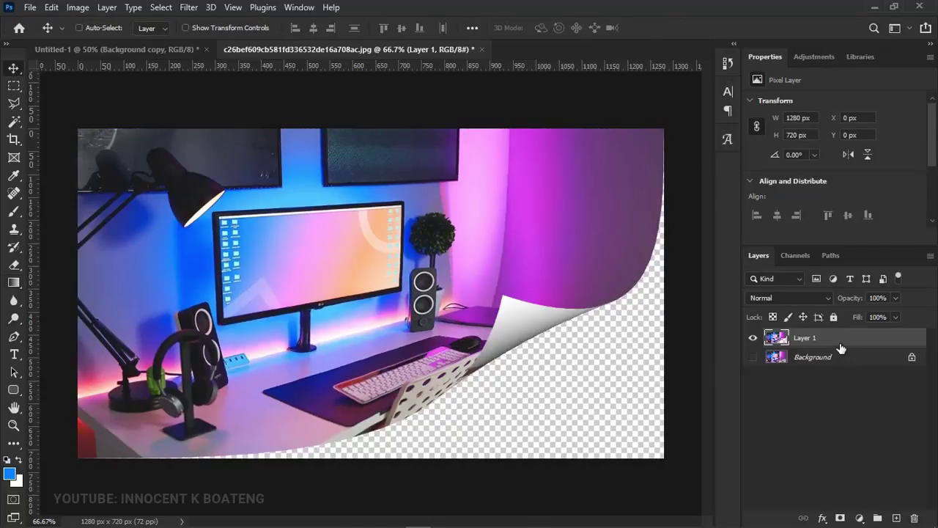
# Step: Add a drop shadow to Layer 1 with 111 px size and 70% opacity
pyautogui.rightClick(832, 346)
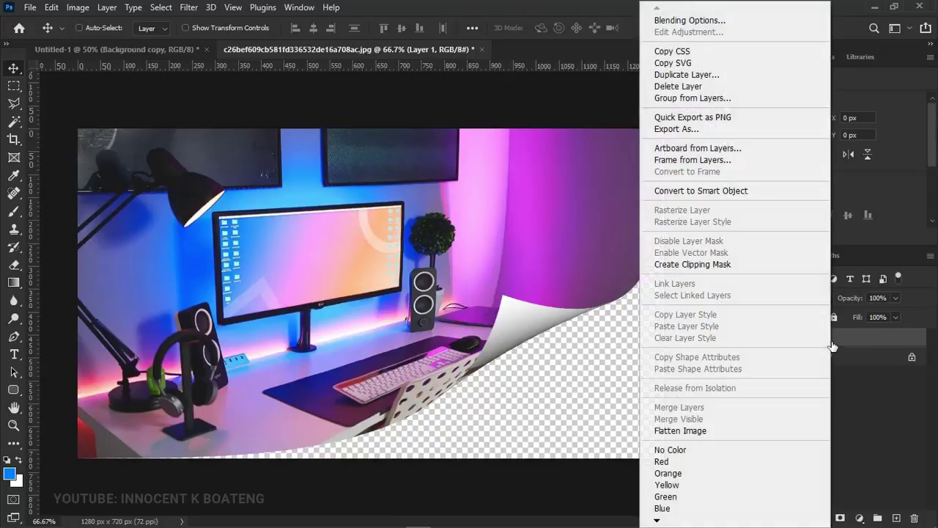
pyautogui.click(679, 22)
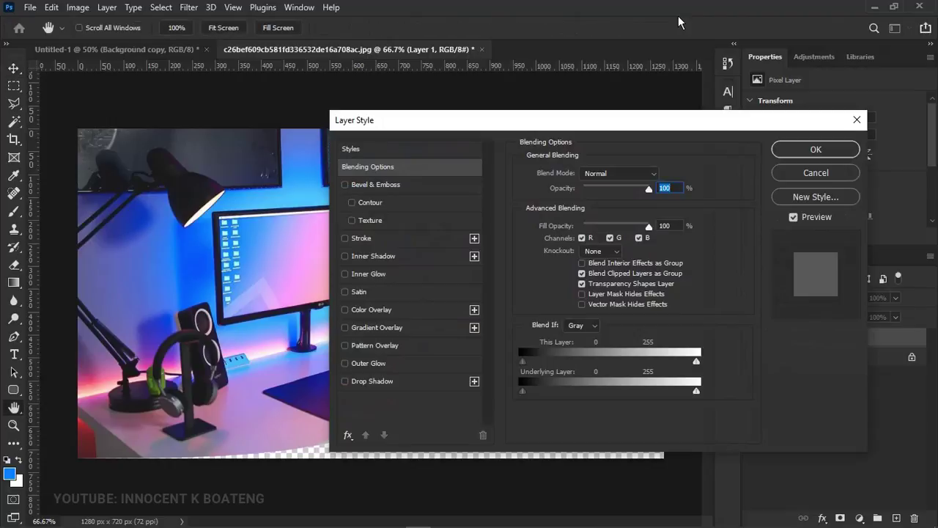
pyautogui.moveTo(464, 124); pyautogui.dragTo(676, 118)
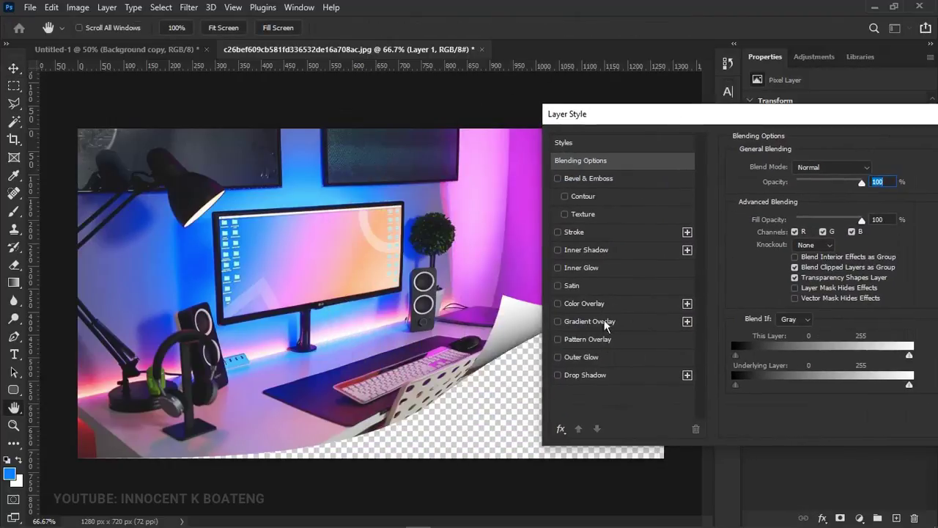
pyautogui.click(590, 373)
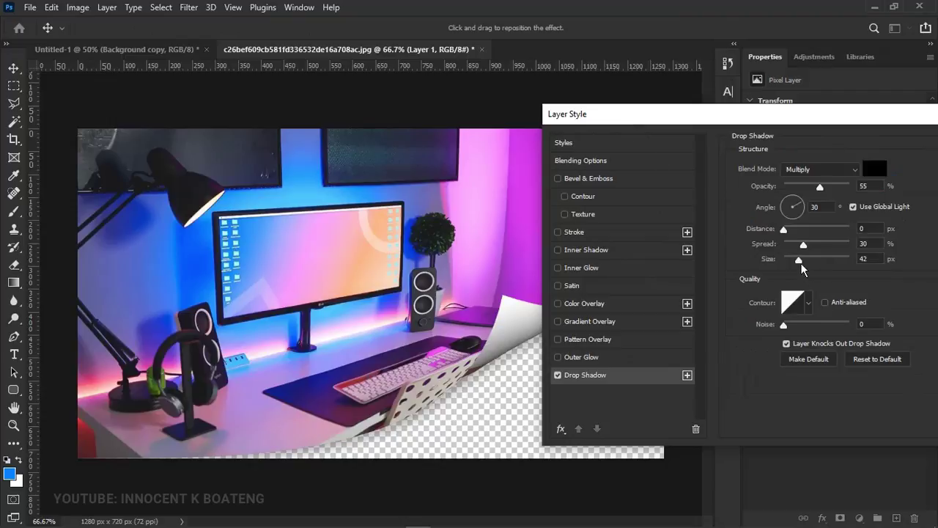
pyautogui.moveTo(799, 260); pyautogui.dragTo(824, 265)
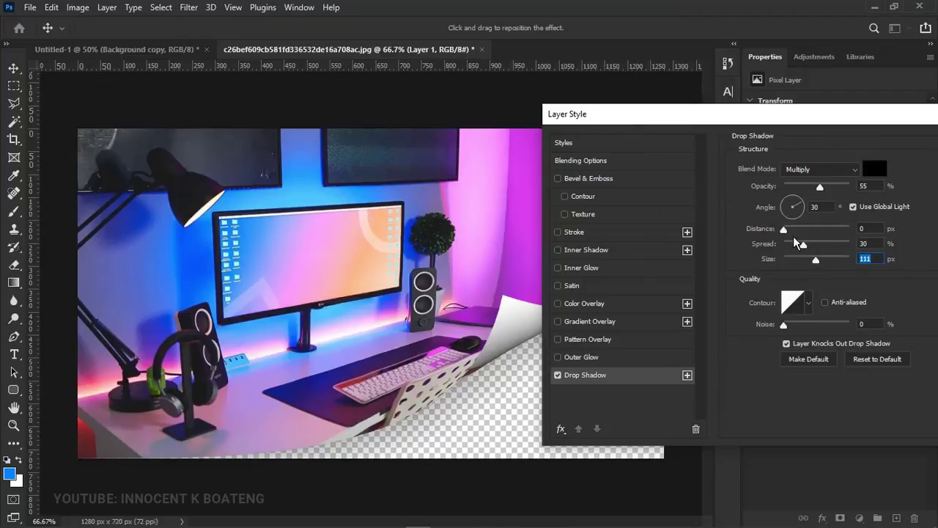
pyautogui.moveTo(820, 187); pyautogui.dragTo(830, 188)
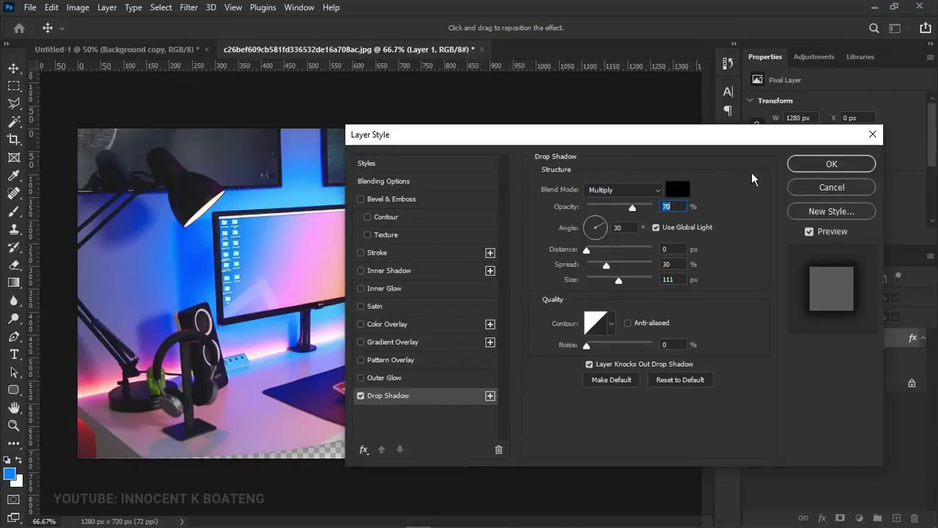
pyautogui.click(808, 162)
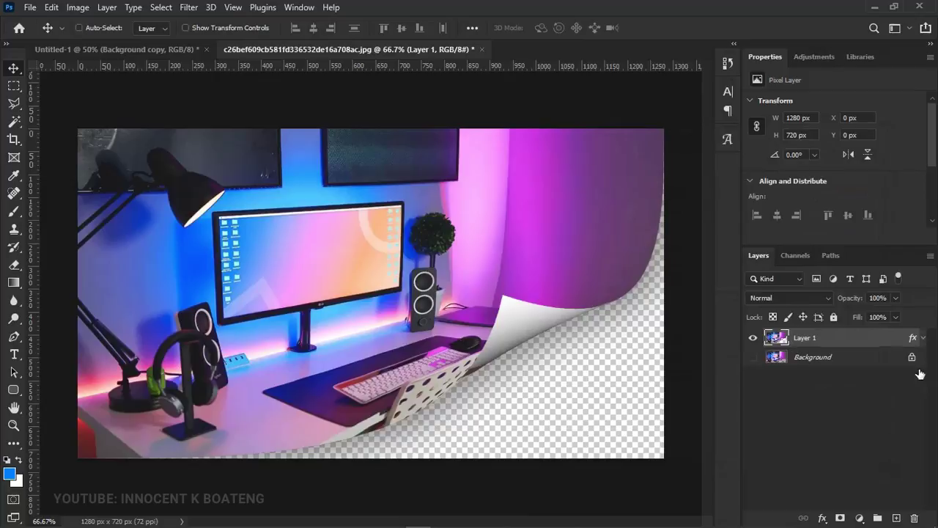
# Step: Add a Solid Color fill layer and move Color Fill 1 below Layer 1
pyautogui.click(860, 518)
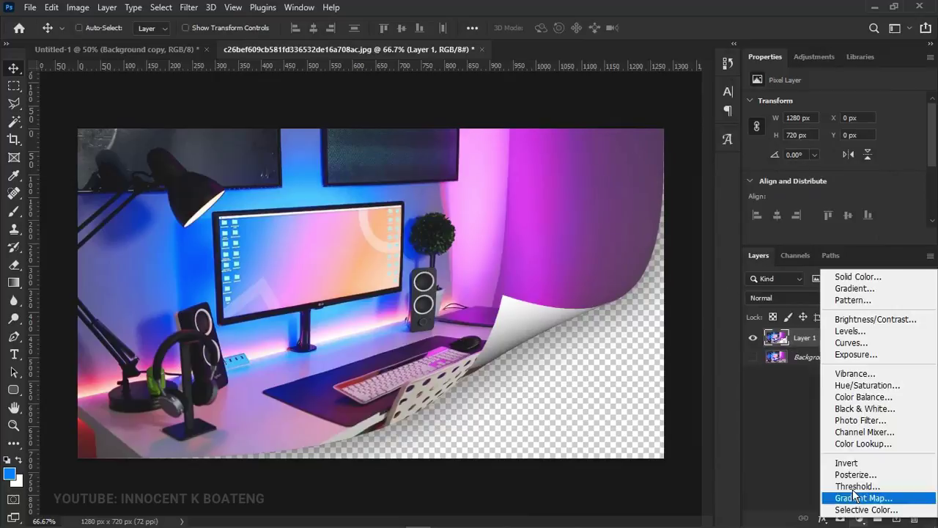
pyautogui.click(856, 277)
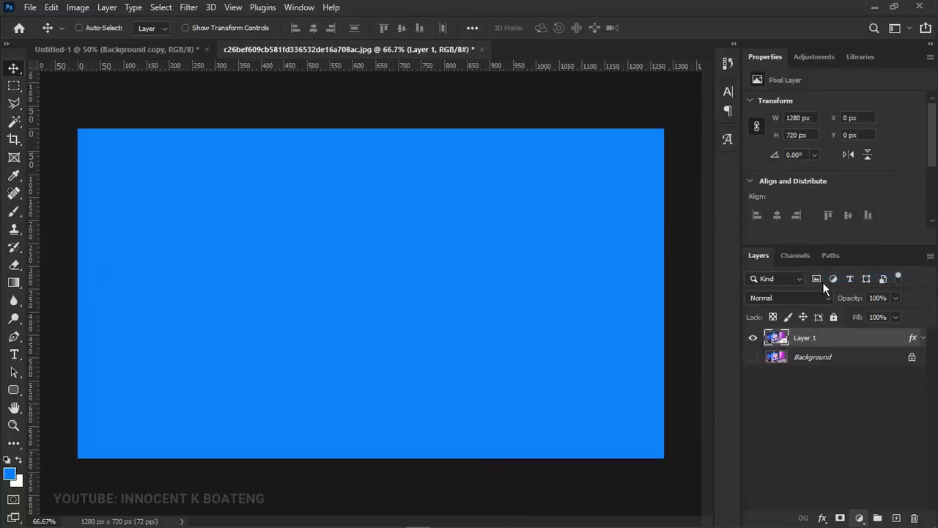
pyautogui.click(881, 262)
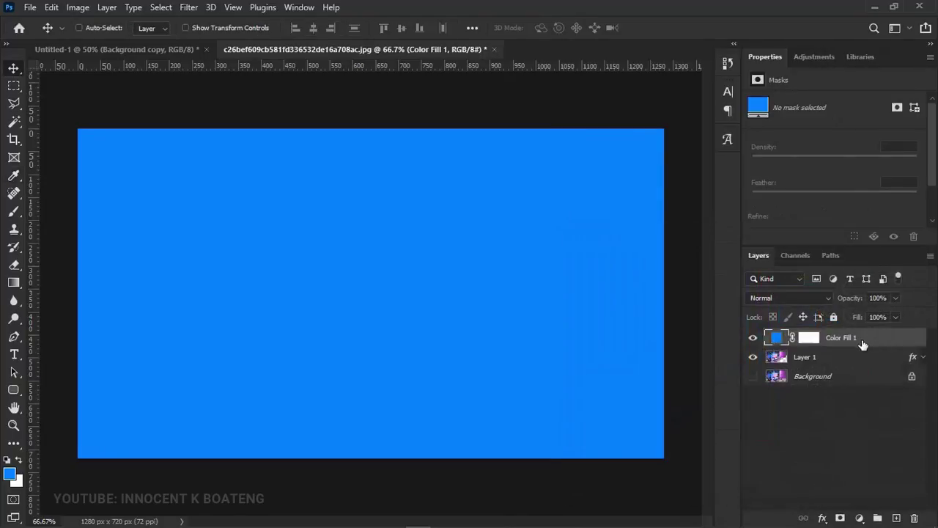
pyautogui.moveTo(861, 339); pyautogui.dragTo(850, 368)
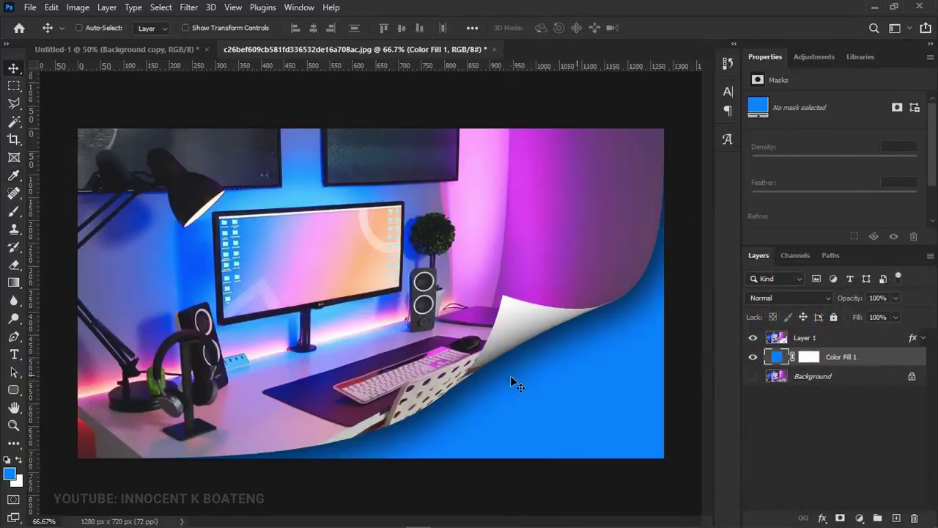
# Step: Change Color Fill 1's colour to near-white f3f0f3
pyautogui.doubleClick(778, 358)
pyautogui.click(506, 227)
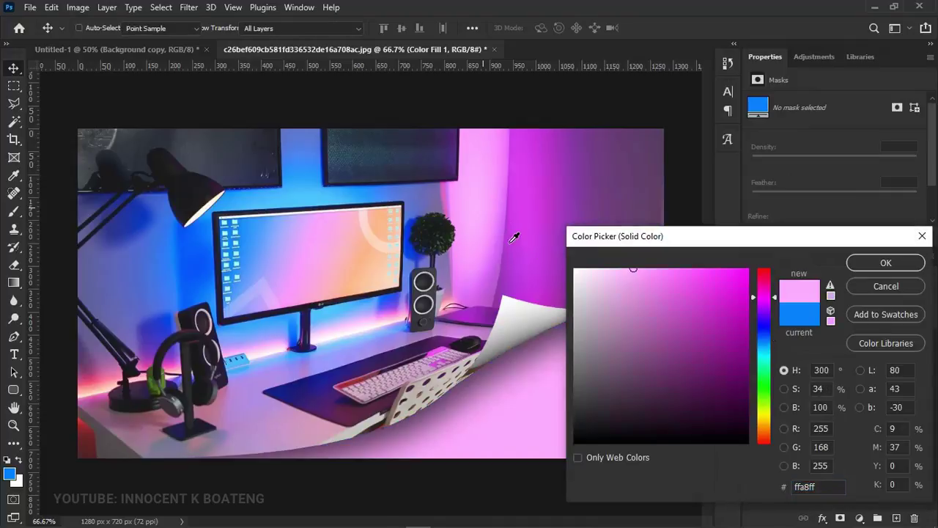
pyautogui.moveTo(630, 236); pyautogui.dragTo(738, 243)
pyautogui.moveTo(733, 315)
pyautogui.mouseDown()
pyautogui.moveTo(685, 304)
pyautogui.moveTo(684, 284)
pyautogui.mouseUp()
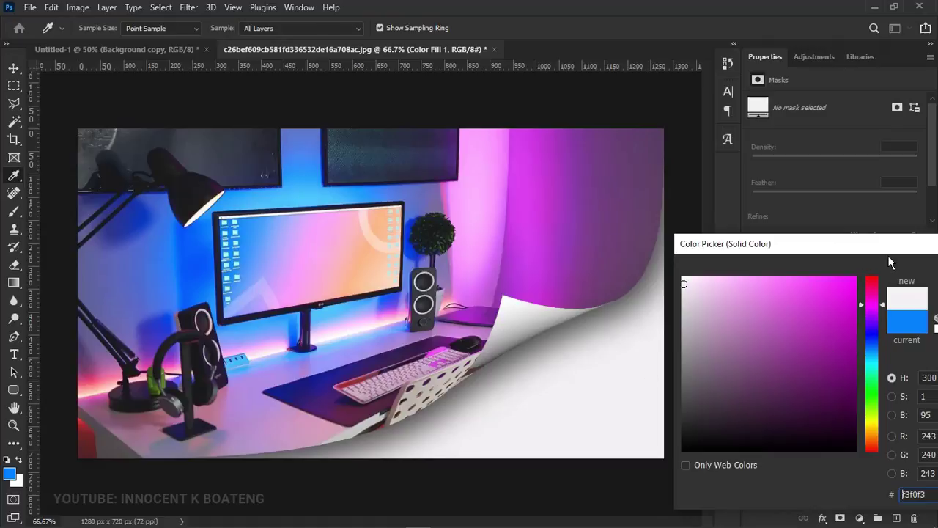
pyautogui.moveTo(888, 244); pyautogui.dragTo(601, 216)
pyautogui.click(707, 253)
pyautogui.press('v')
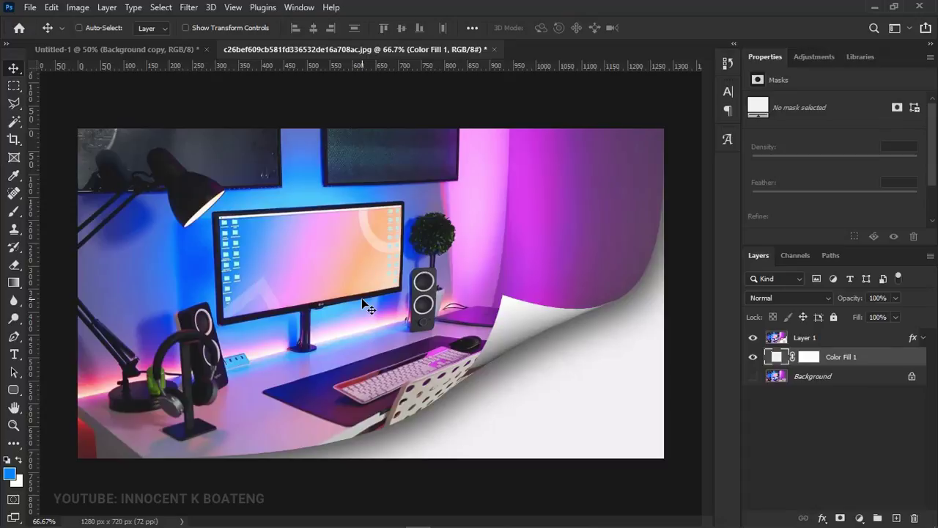
pyautogui.click(142, 45)
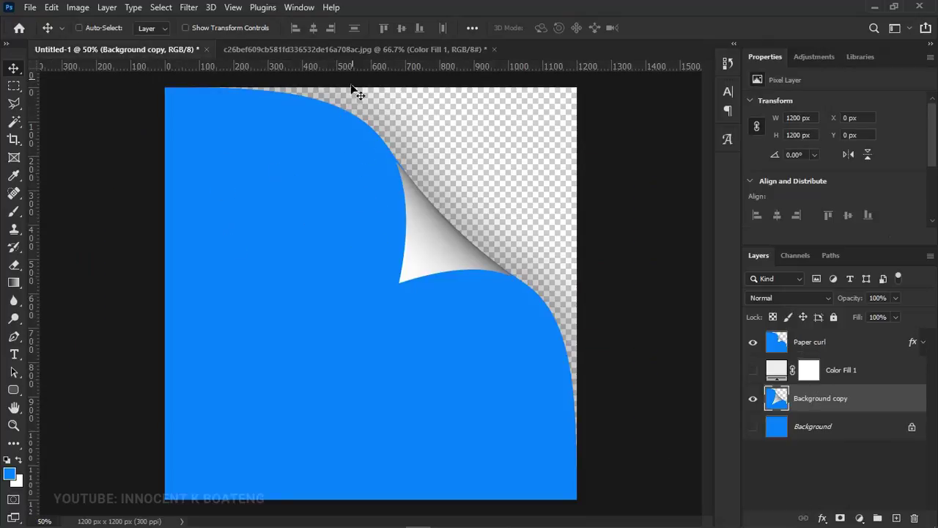
pyautogui.click(356, 51)
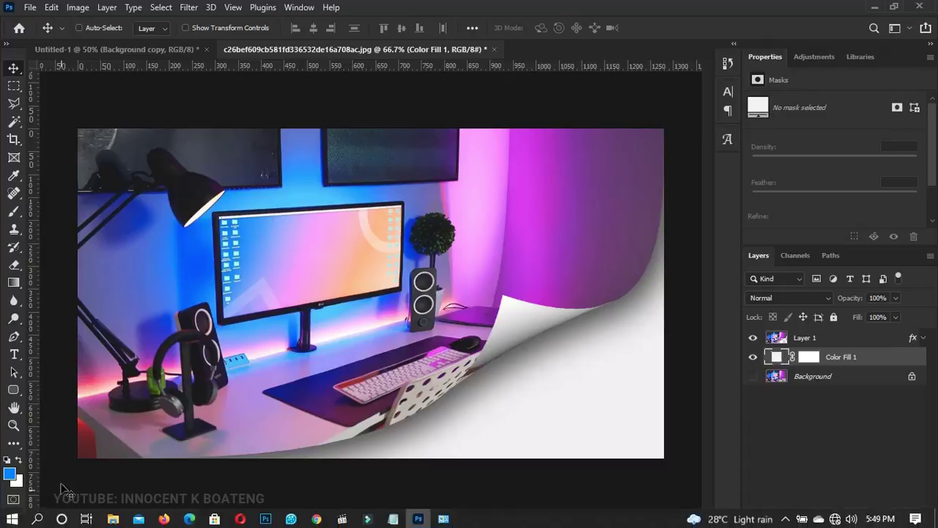
# Step: Place the second Paper fold desk photo beneath Layer 1, scaled to 133.47% to cover the canvas
pyautogui.click(422, 519)
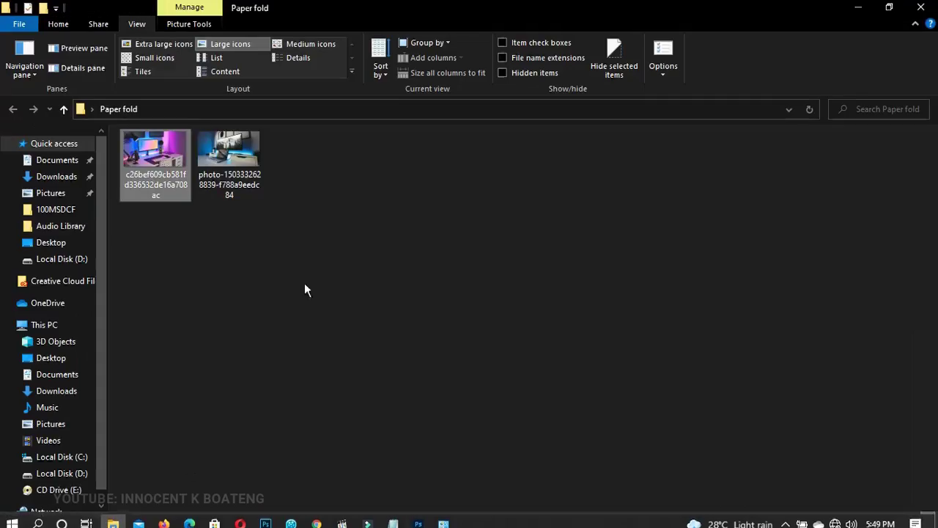
pyautogui.moveTo(234, 169); pyautogui.dragTo(418, 513)
pyautogui.moveTo(456, 371); pyautogui.dragTo(486, 371)
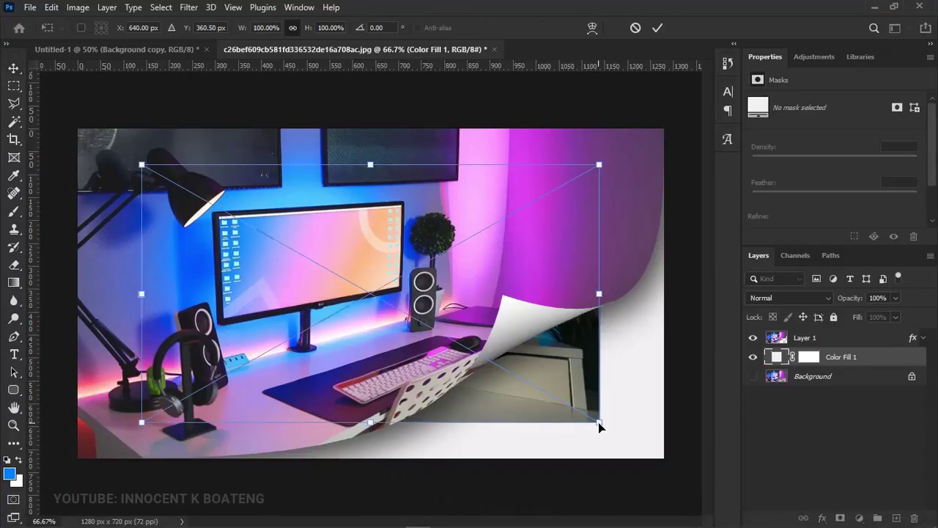
pyautogui.moveTo(635, 457); pyautogui.dragTo(679, 467)
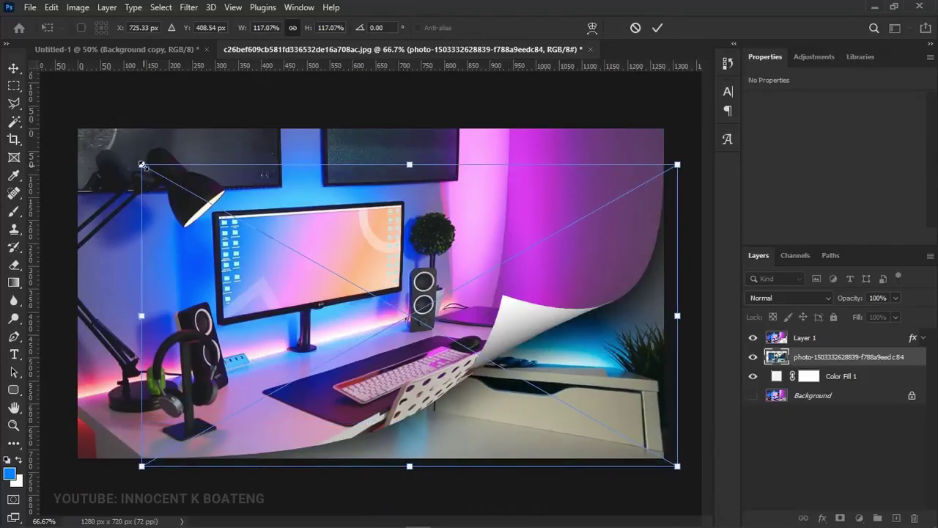
pyautogui.moveTo(142, 164); pyautogui.dragTo(66, 122)
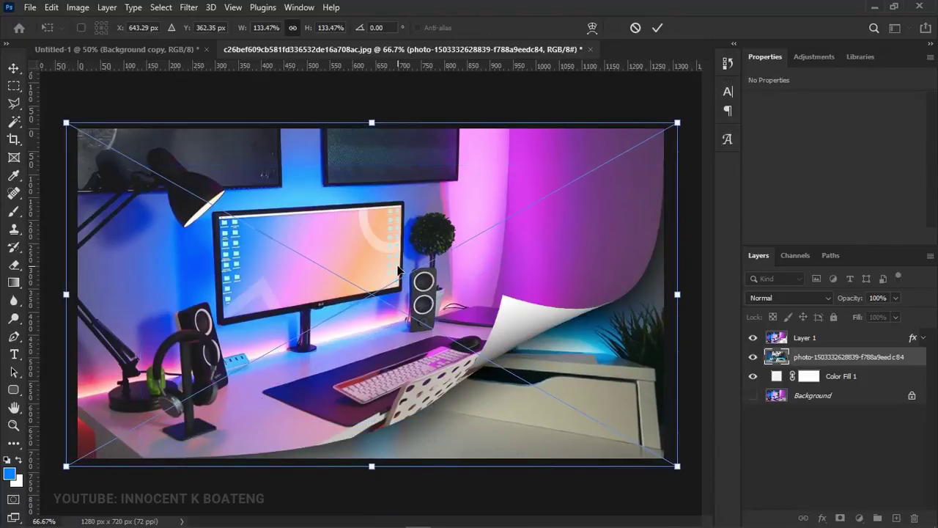
pyautogui.press('Return')
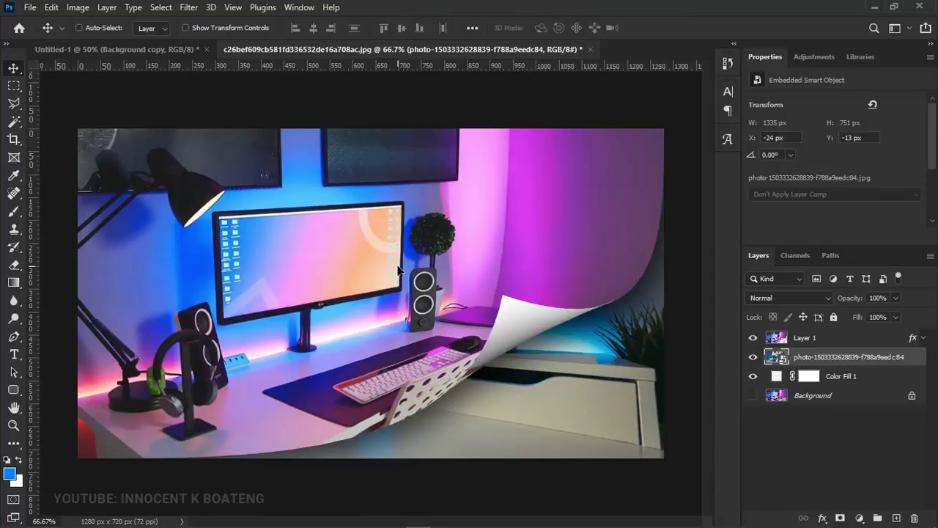